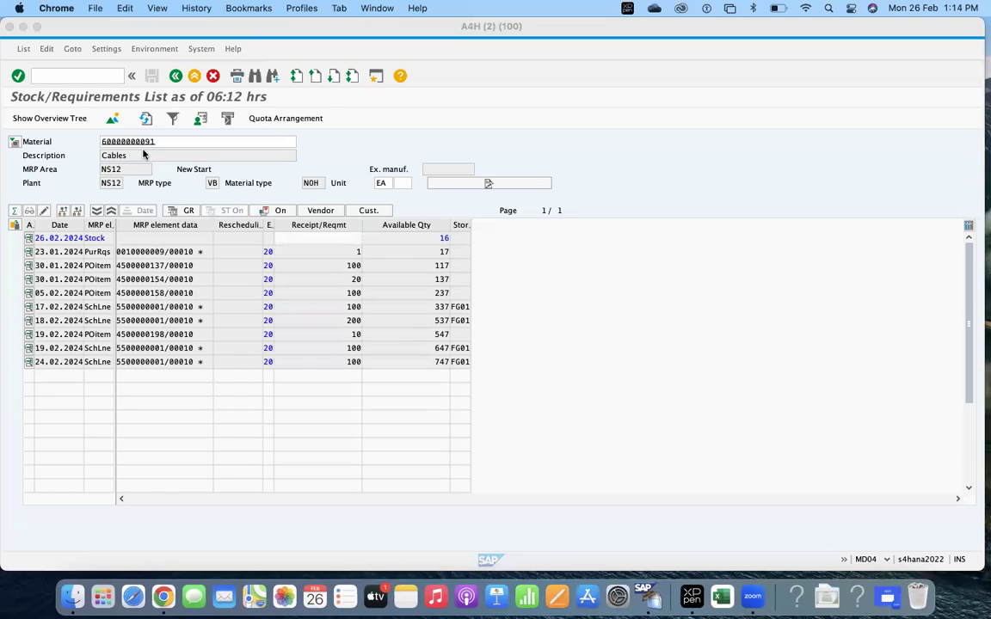
left_click(181, 142)
left_click(71, 76)
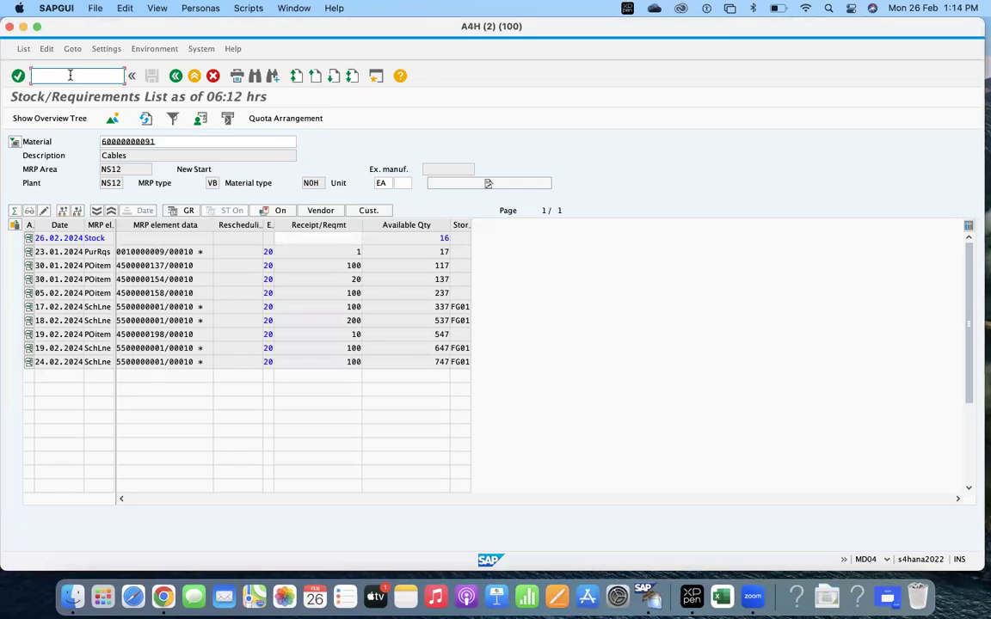
type("/nmd")
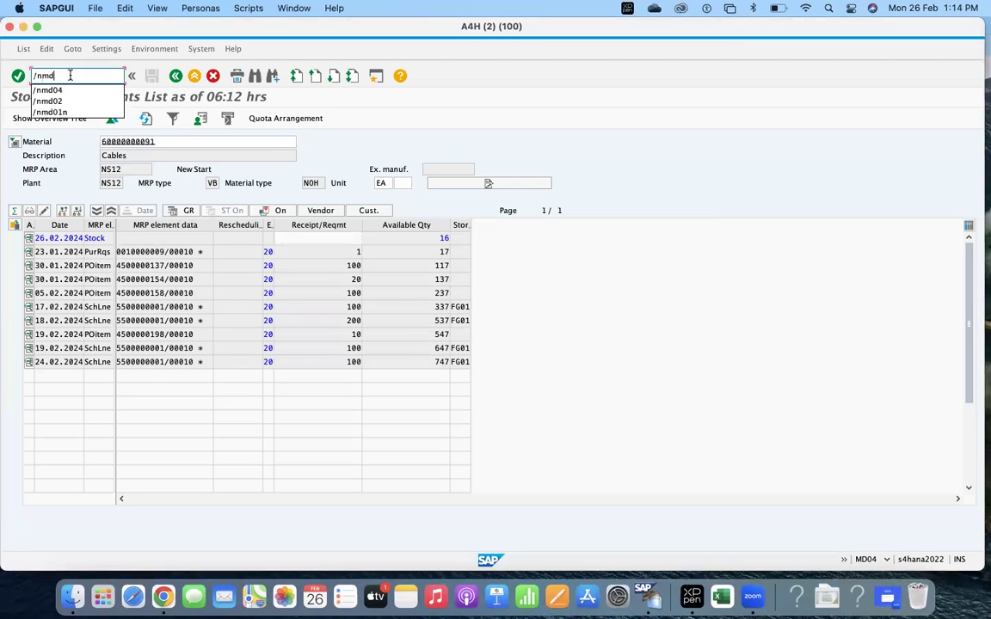
type("04")
key("Return")
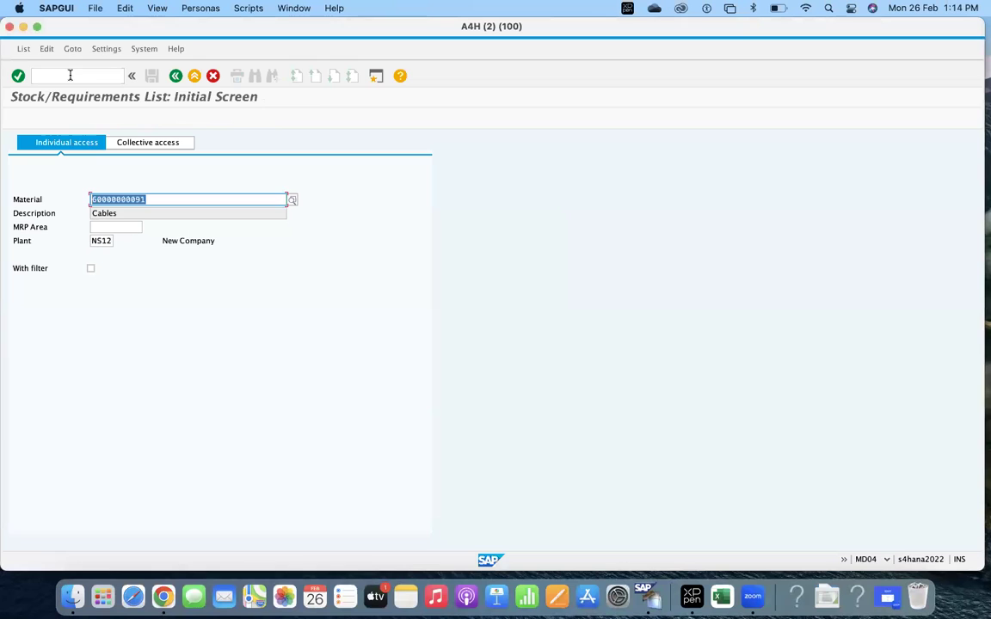
key("Return")
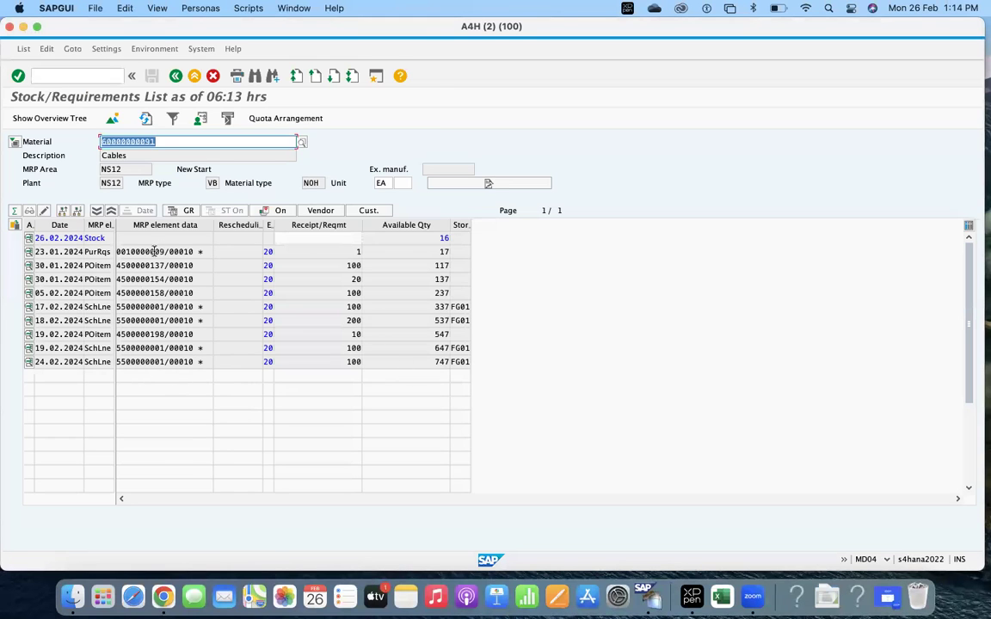
- Review the list: available stock 16, last receipt 100, final available quantity 747
left_click(437, 239)
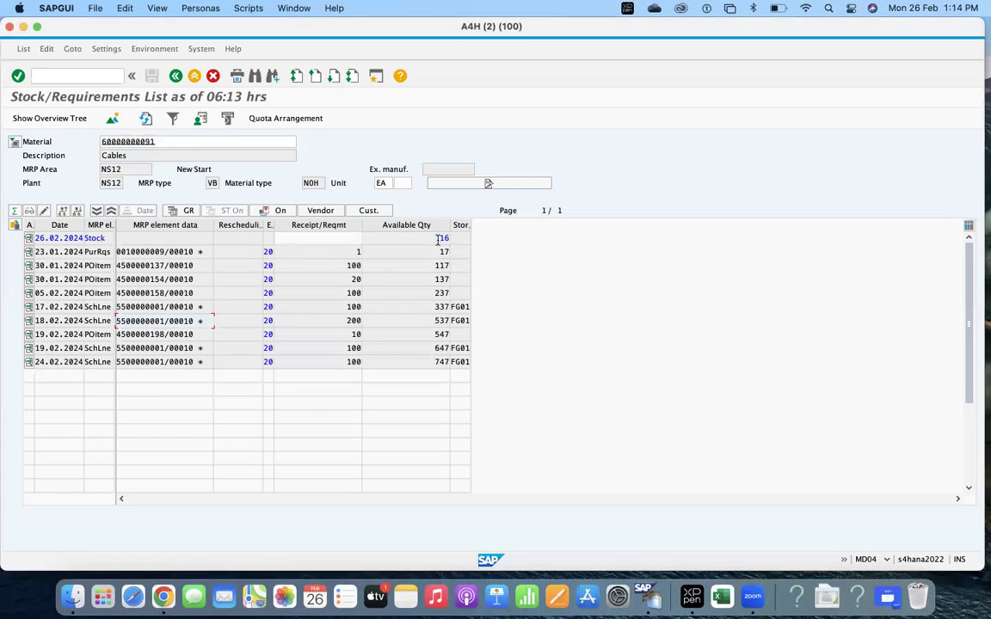
left_click(422, 361)
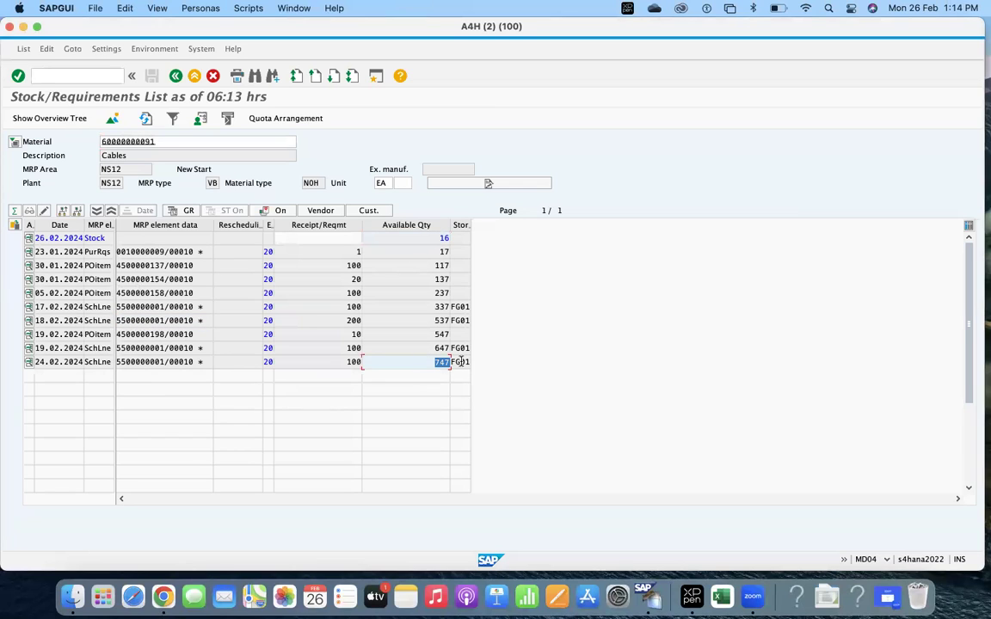
left_click(287, 361)
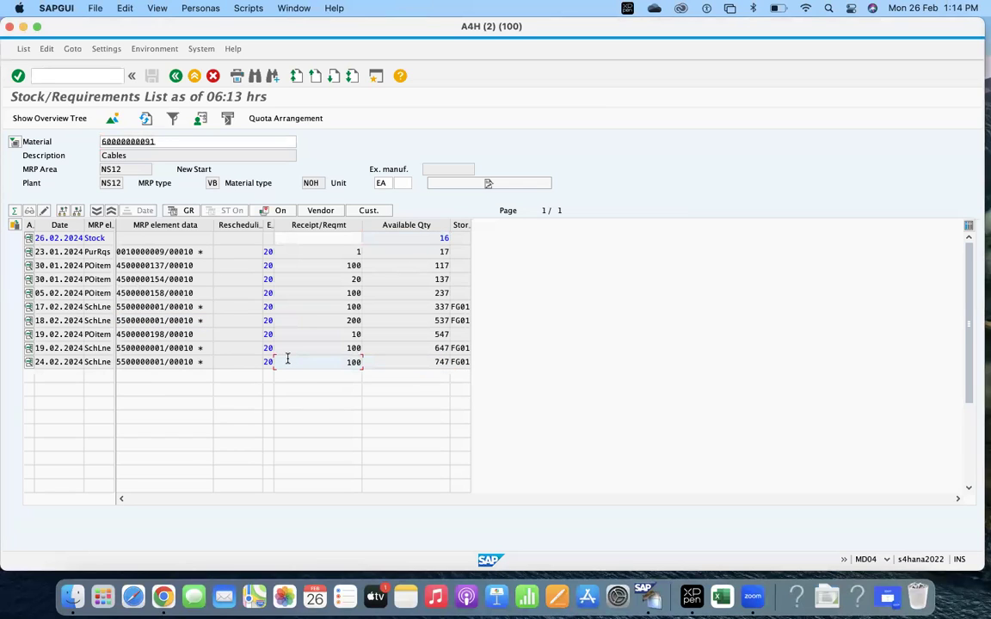
left_click(416, 362)
- Open a new session with /omd04 for the material
left_click(74, 77)
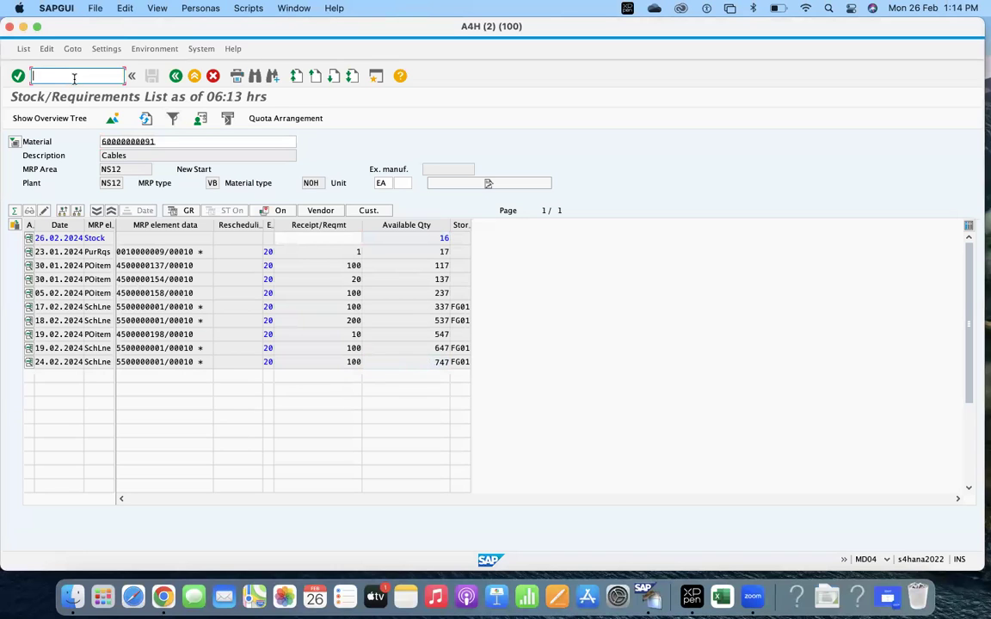
type("/o")
type("md04")
key("Return")
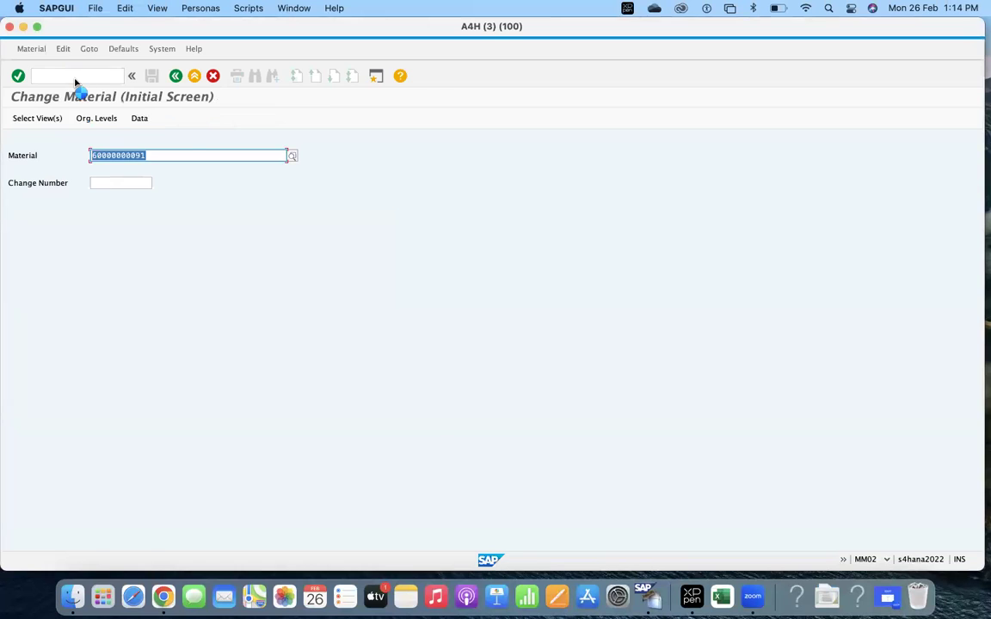
key("Return")
key("Return")
key("Return")
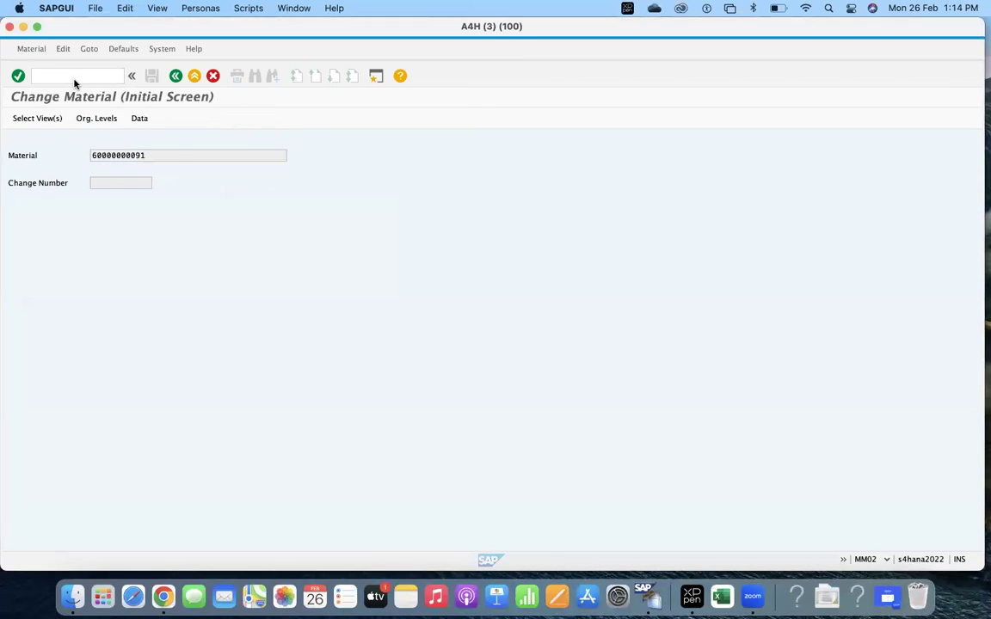
left_click(127, 324)
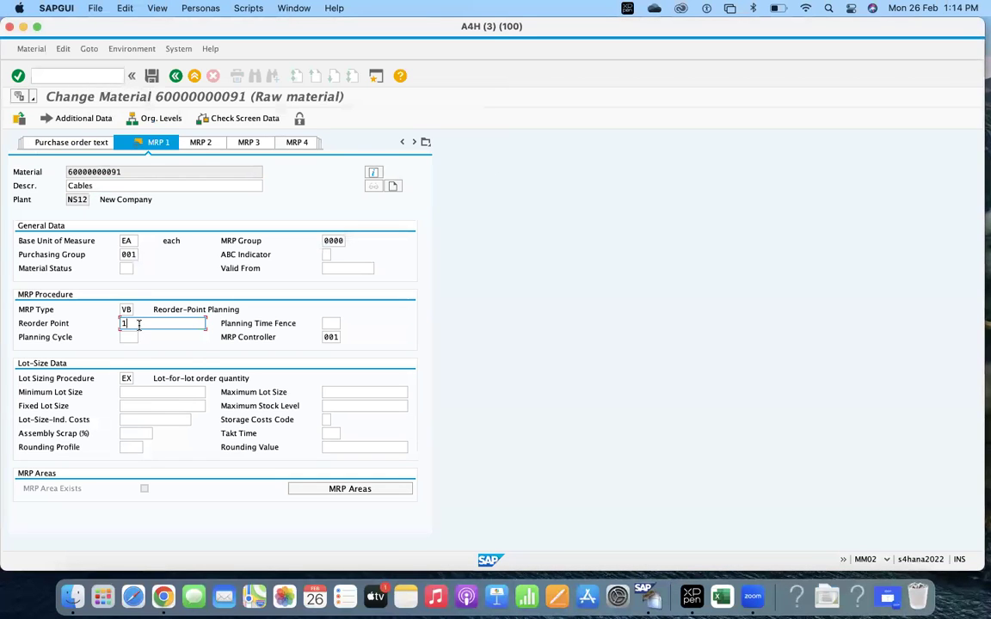
key("BackSpace")
type("3000")
left_click(152, 77)
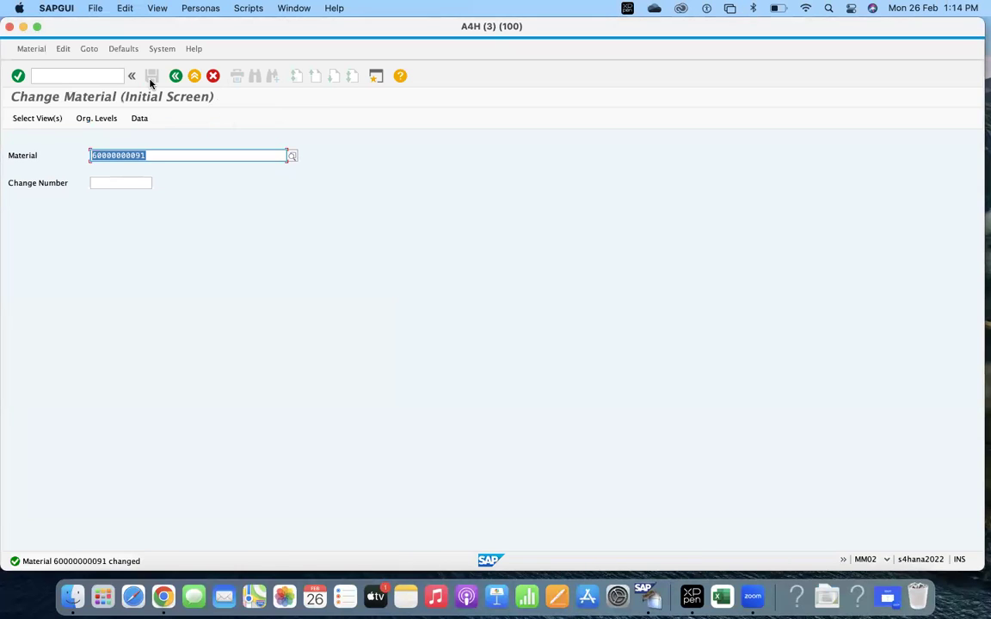
left_click(67, 75)
- Run single-item MRP (MD02) with Create Purchase Req. 1 and SA Deliv. Sched. Lines 1
type("/nmd02")
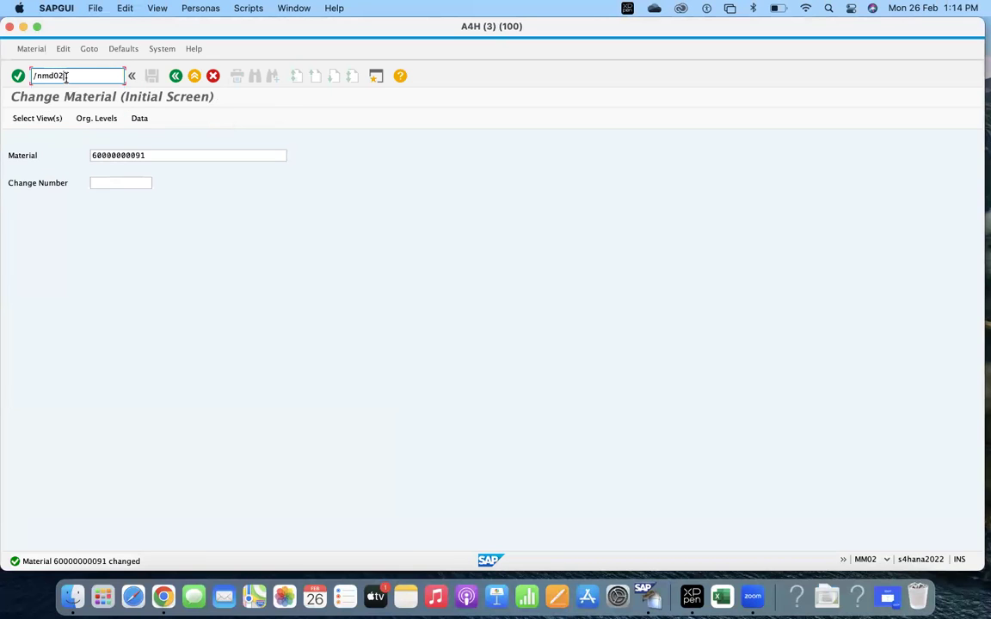
key("Return")
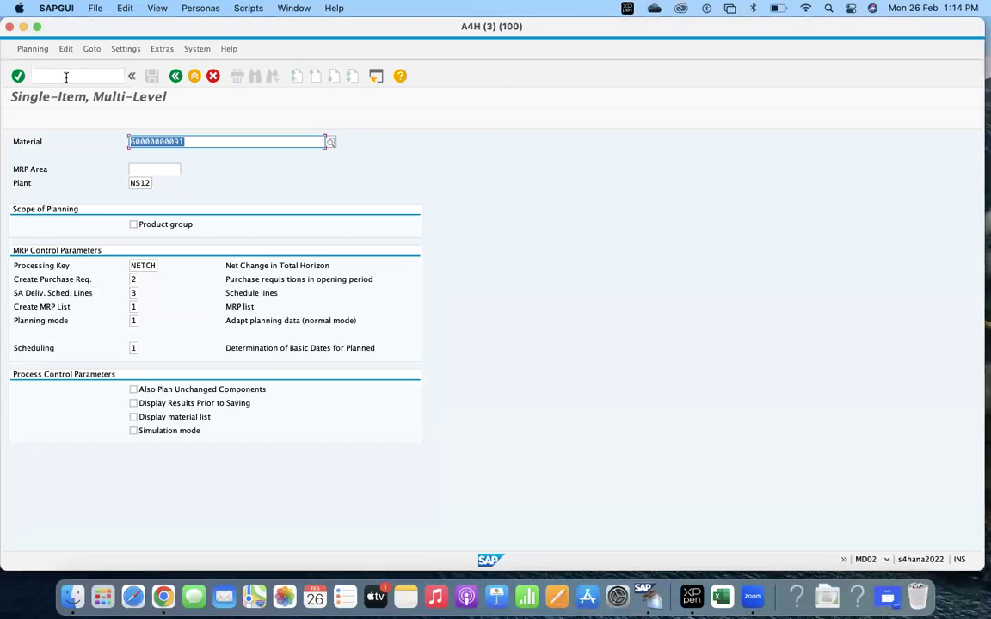
key("Tab")
key("Tab")
key("Tab")
key("Tab")
key("Tab")
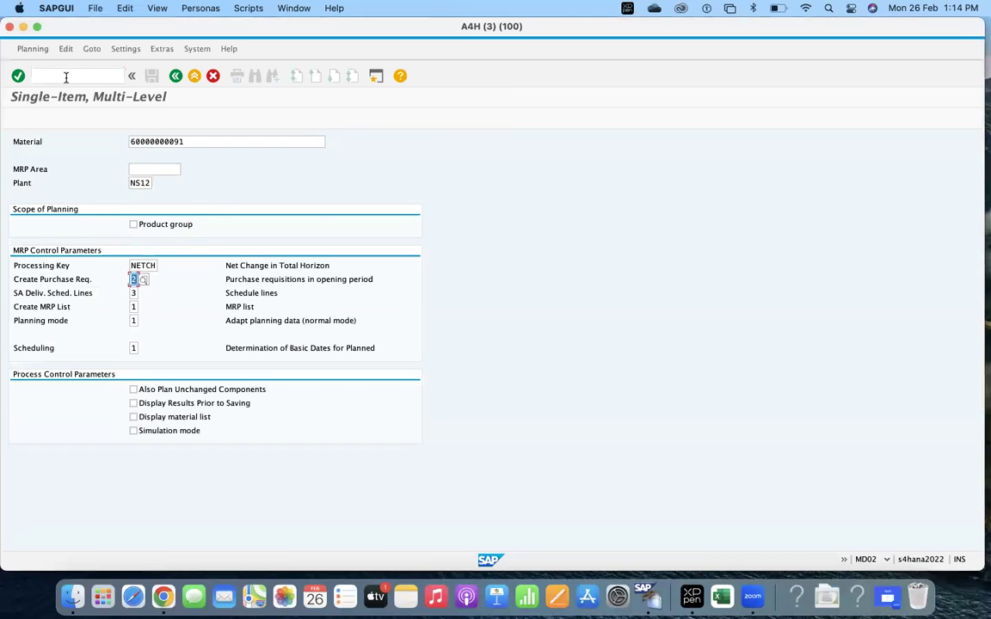
type("1")
key("Tab")
type("1")
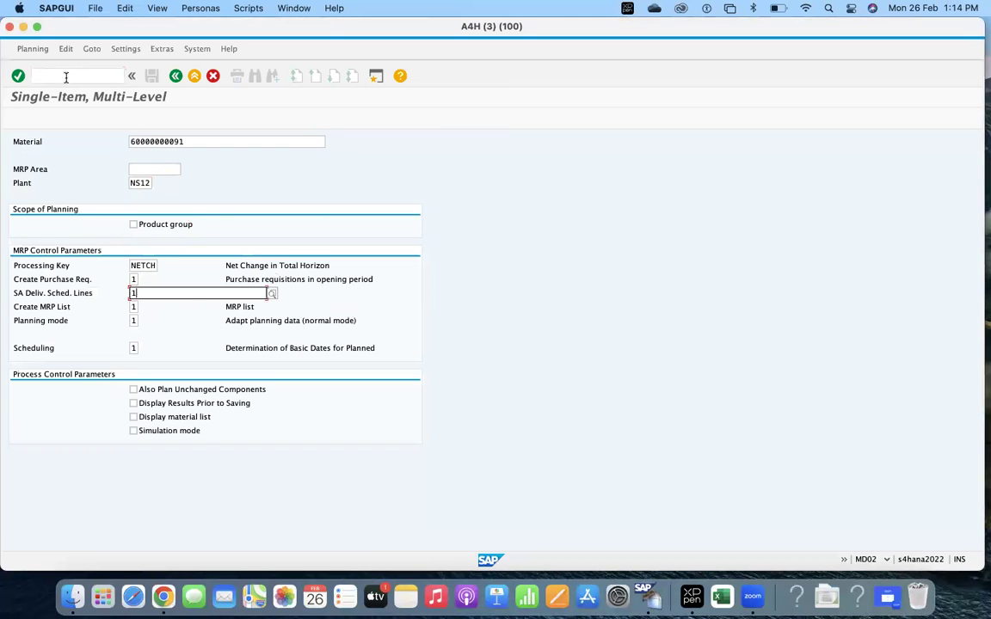
key("Tab")
key("Return")
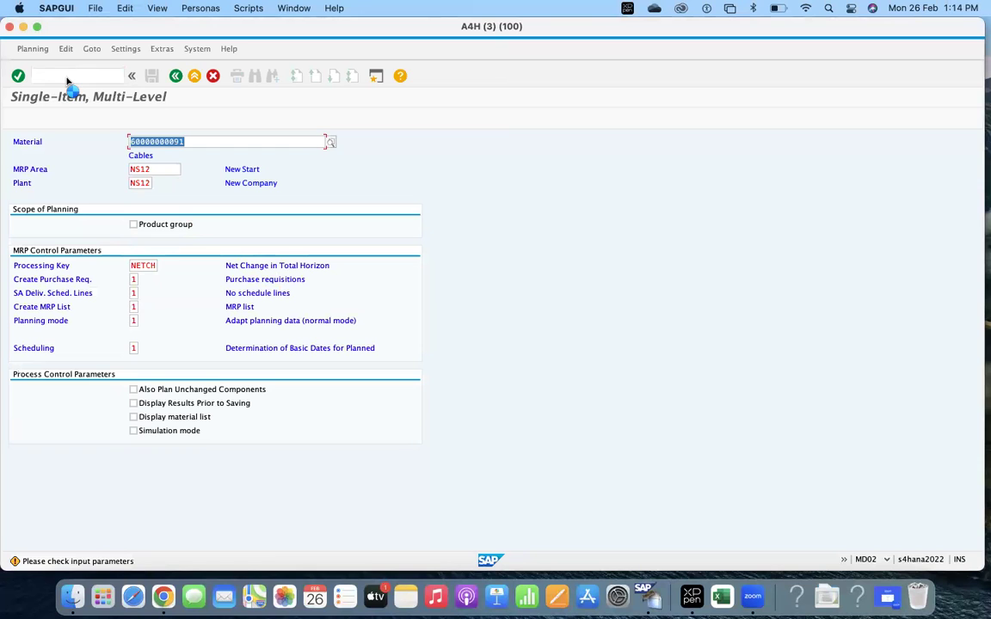
key("Return")
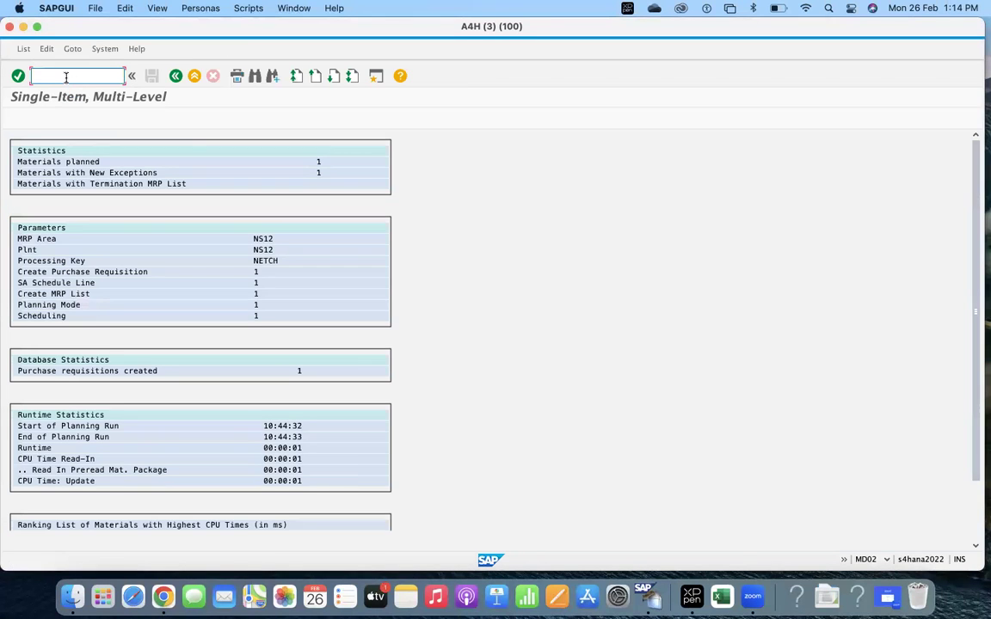
- Check the new 2,253 purchase requisition in MD04, then start /omeq1 in a new session
type("/nmd04")
key("Return")
key("Return")
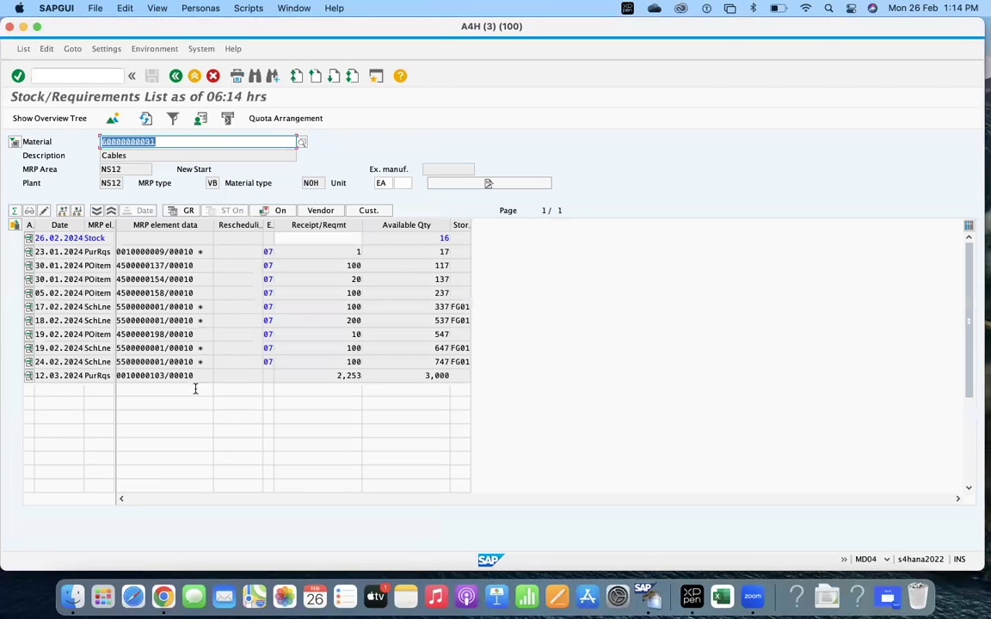
left_click(150, 376)
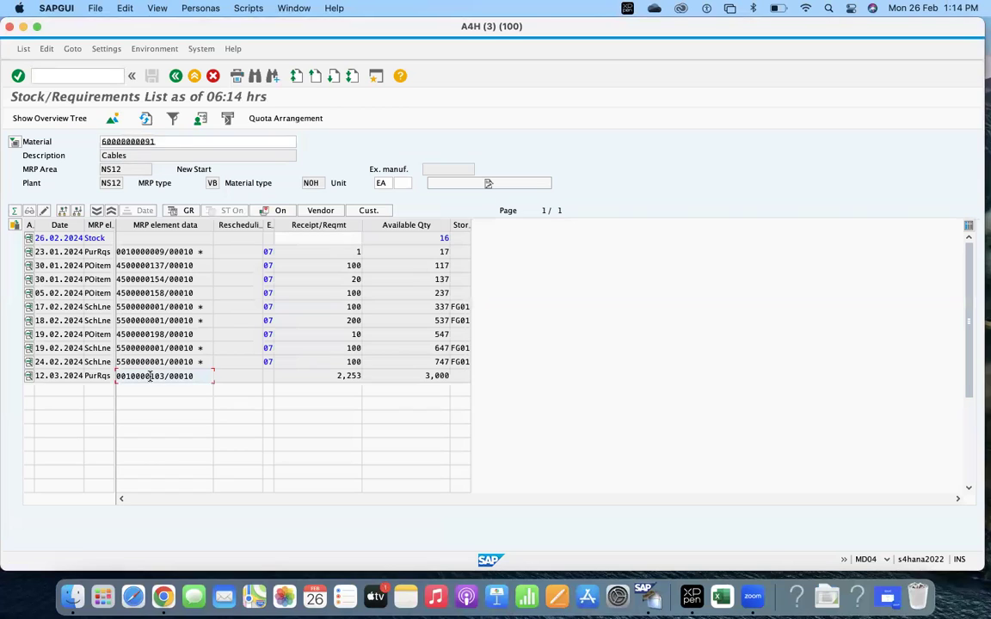
left_click(56, 74)
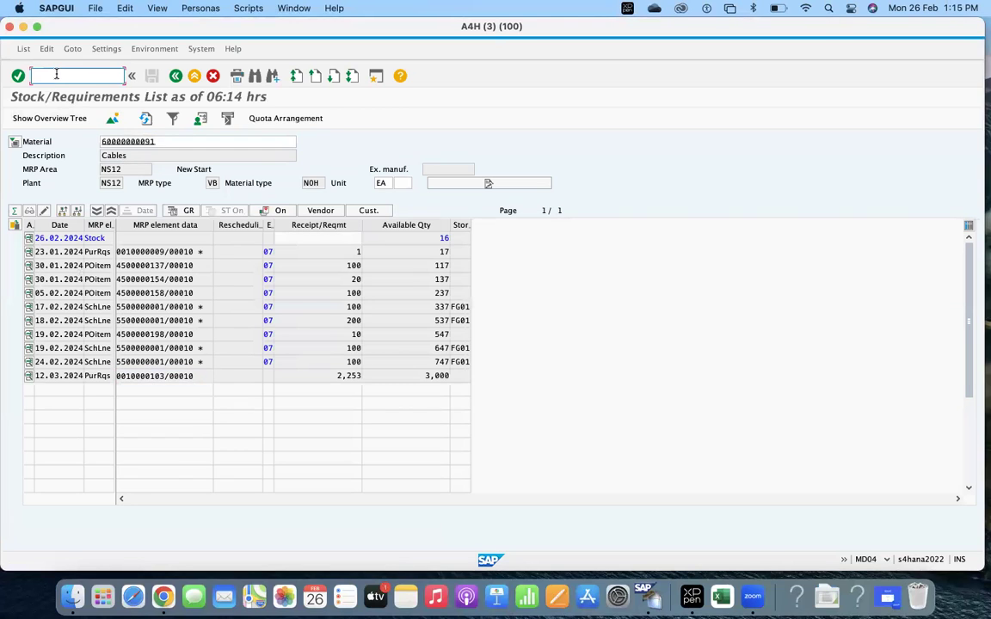
type("/omeq1")
- Open the 17.02.2024 quota period items showing both suppliers at 50% quota
key("Return")
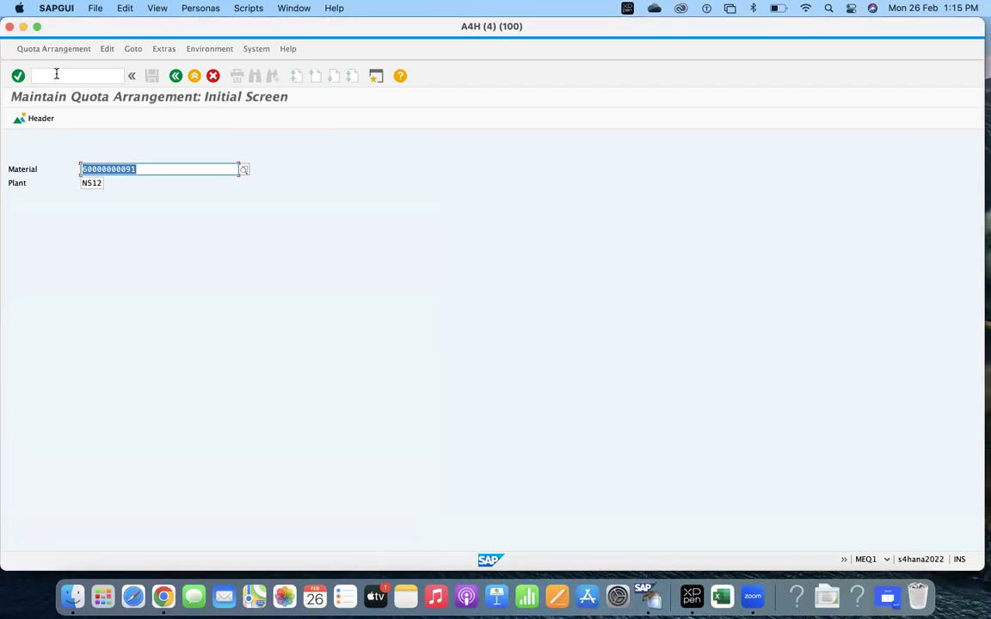
left_click(148, 169)
key("Return")
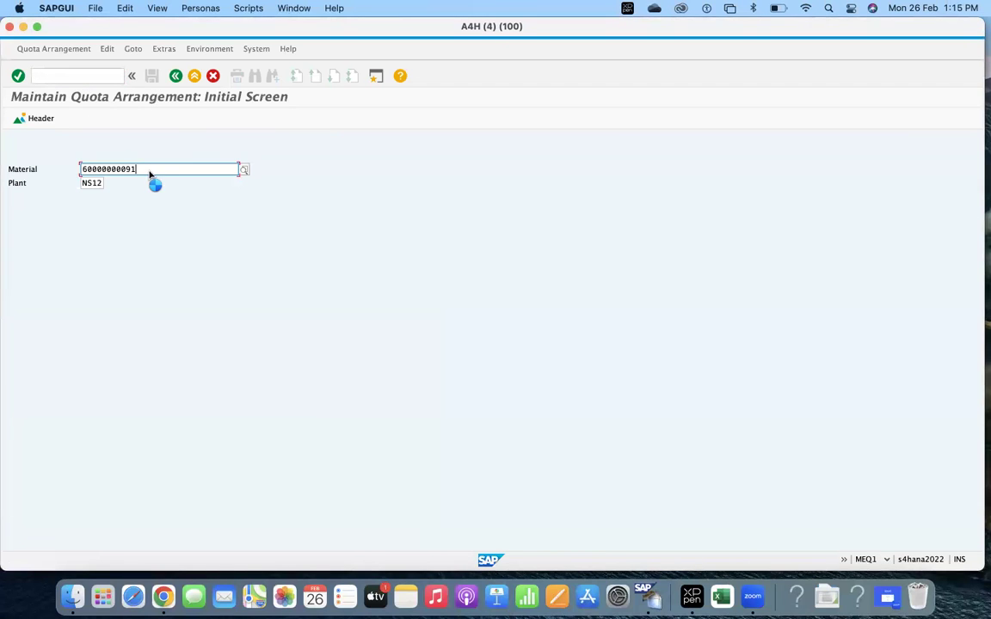
left_click(35, 211)
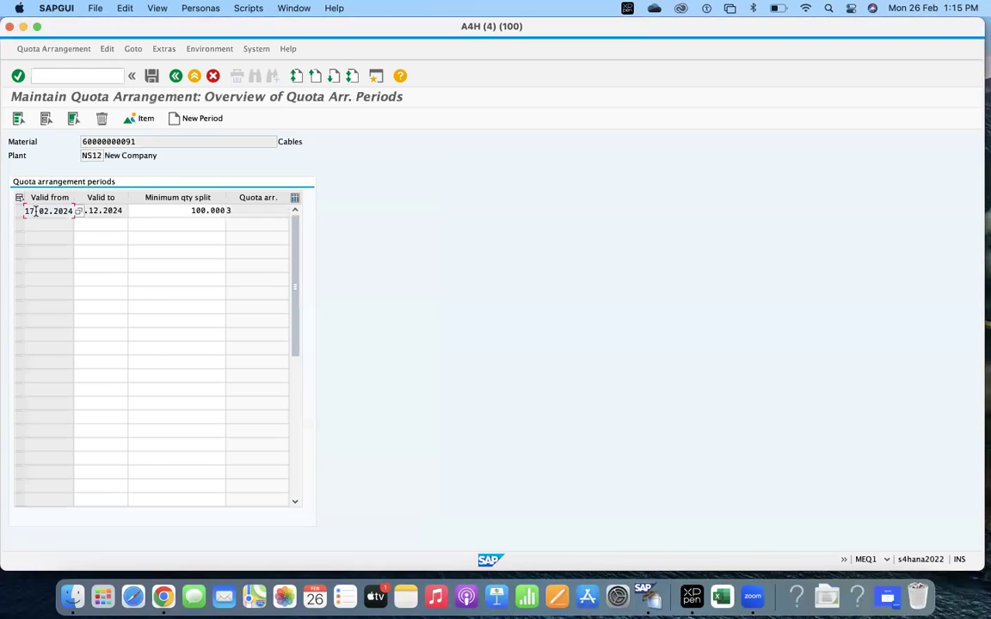
left_click(131, 122)
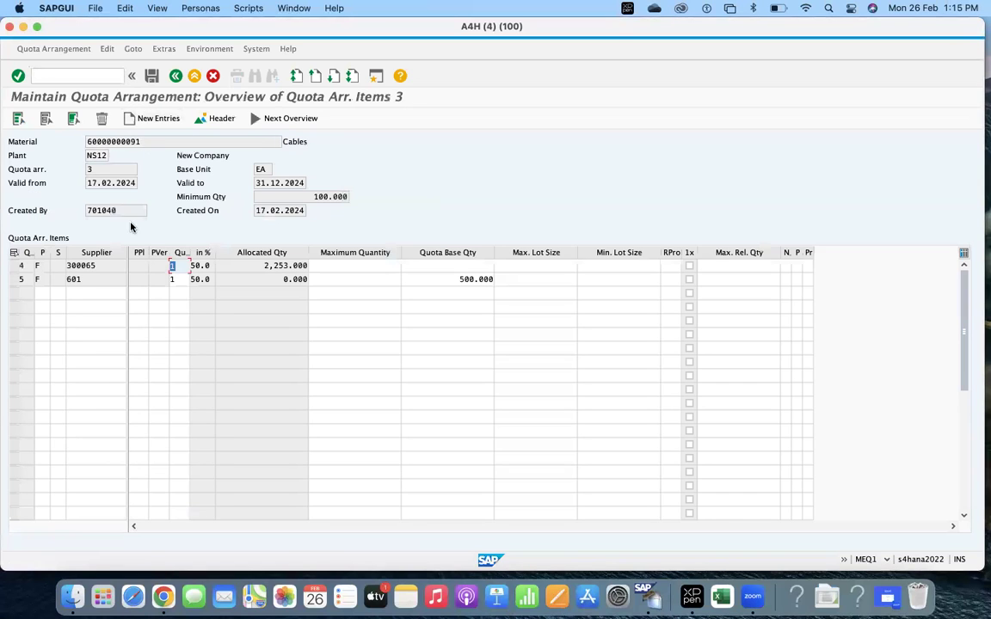
left_click(203, 267)
left_click(199, 280)
- Clear the second supplier's 500 quota base quantity, save, and leave maintenance
left_click(480, 279)
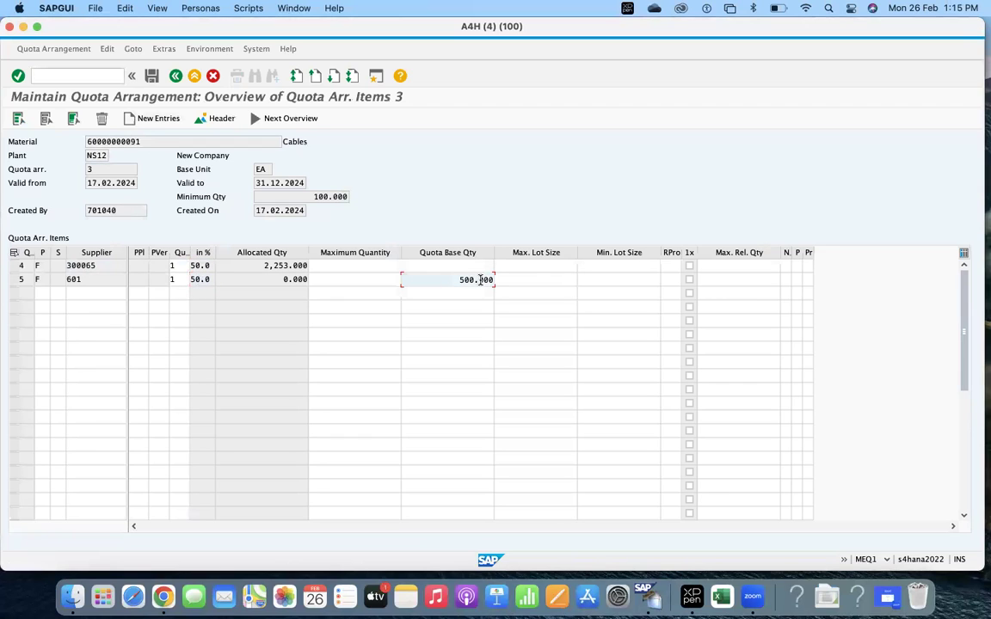
double_click(480, 280)
key("BackSpace")
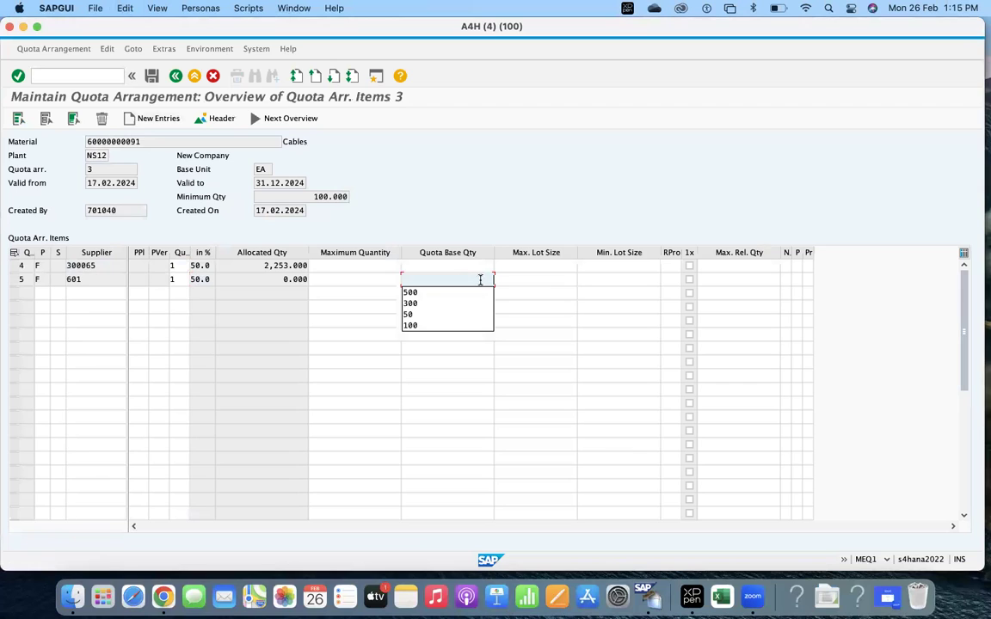
left_click(233, 275)
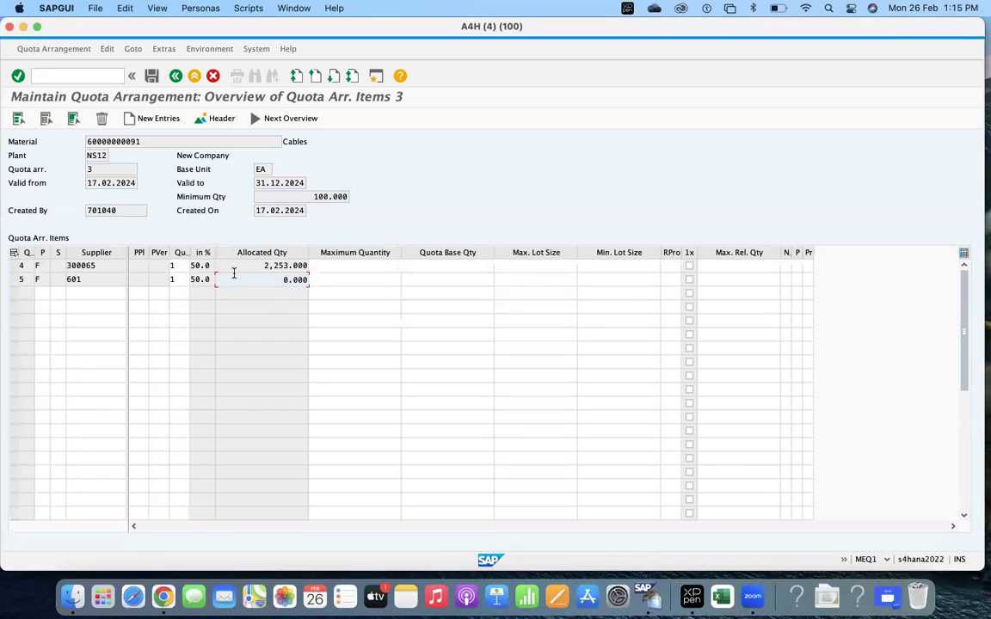
left_click(151, 76)
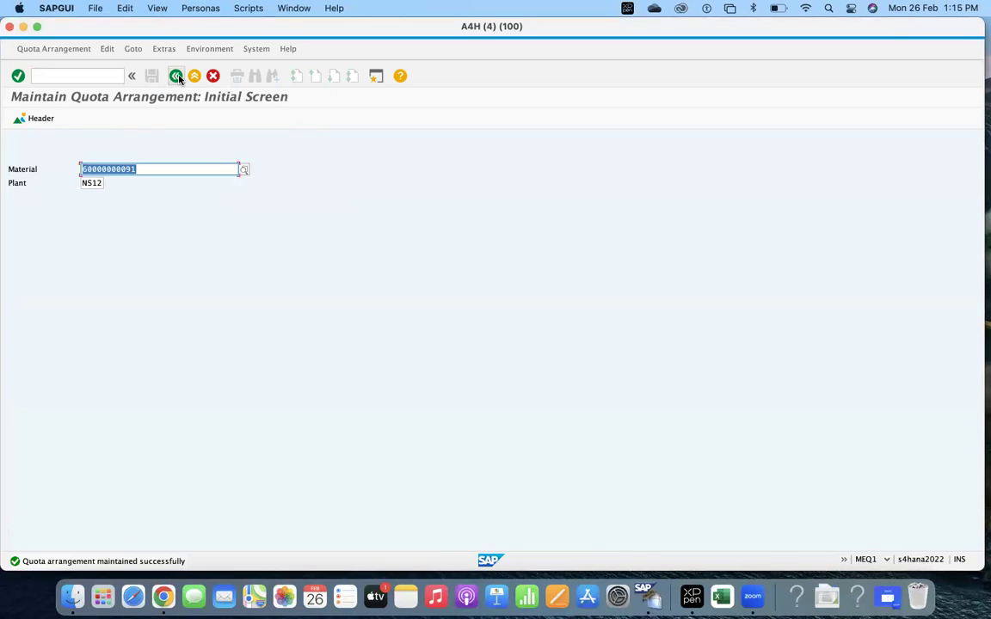
left_click(176, 76)
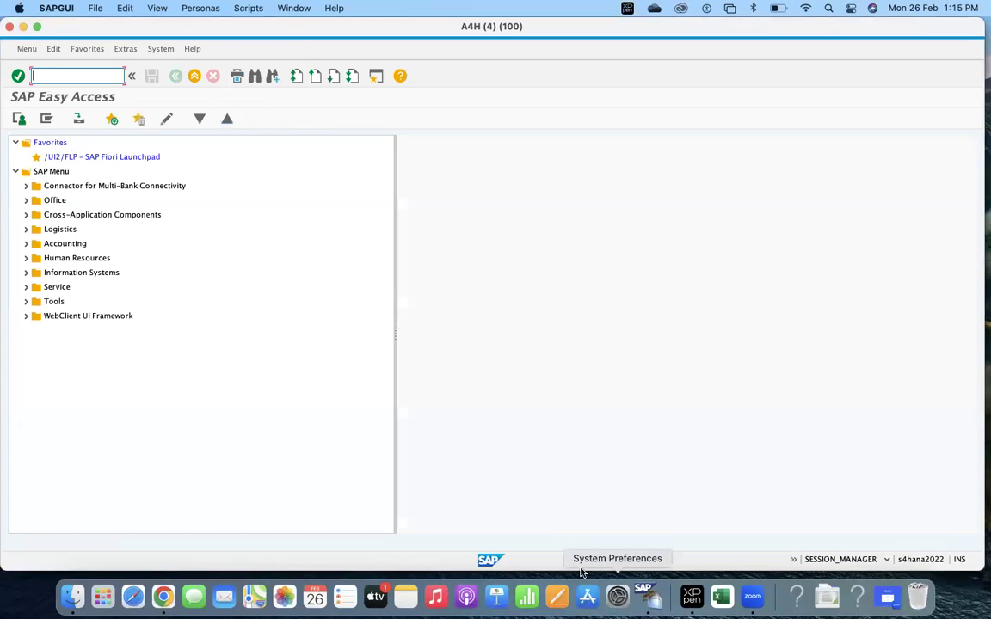
left_click(195, 75)
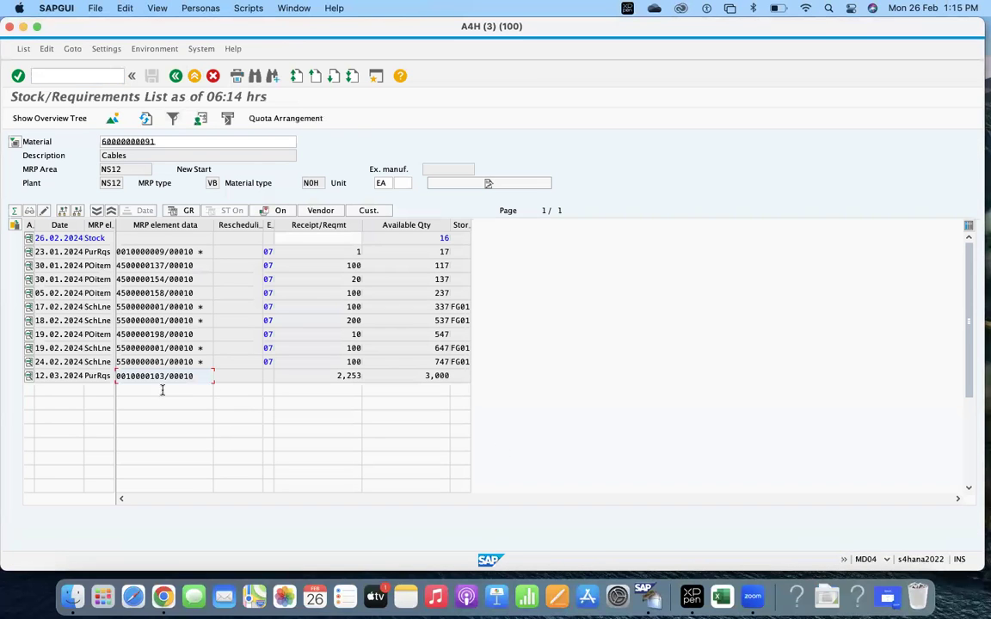
double_click(142, 379)
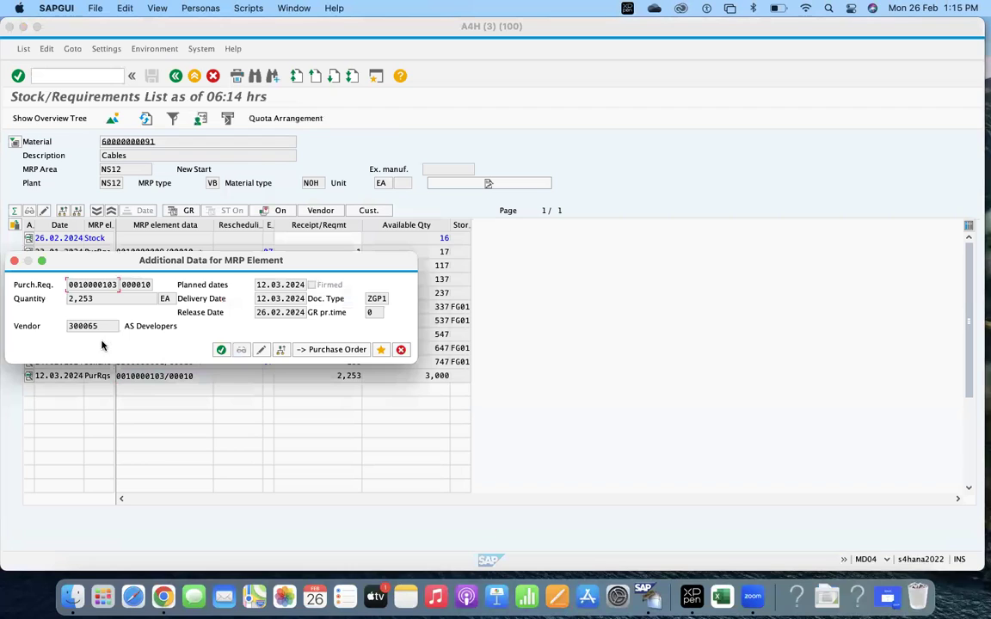
left_click_drag(103, 327, 58, 325)
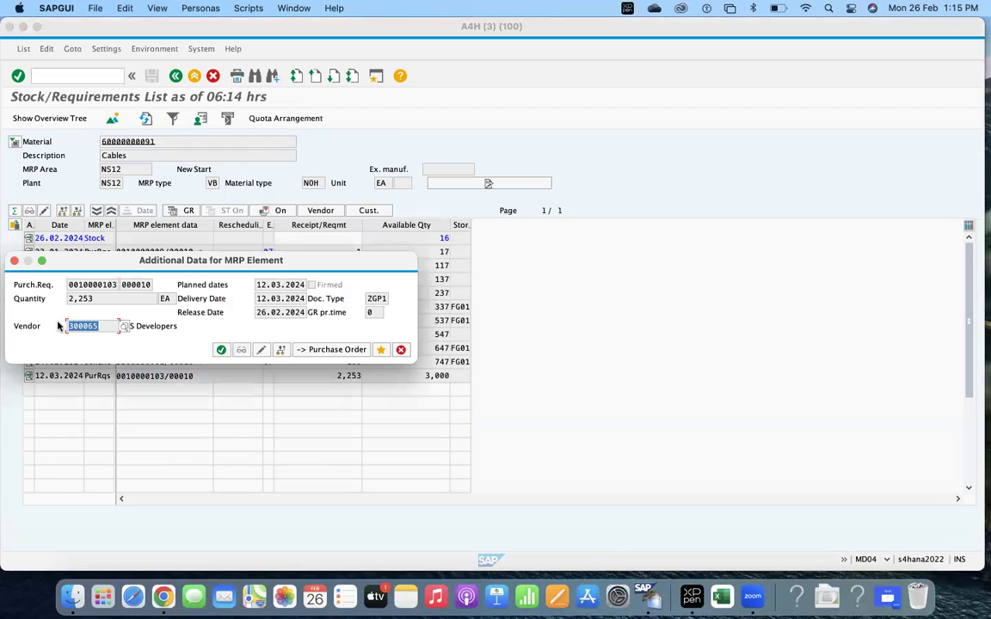
left_click(401, 351)
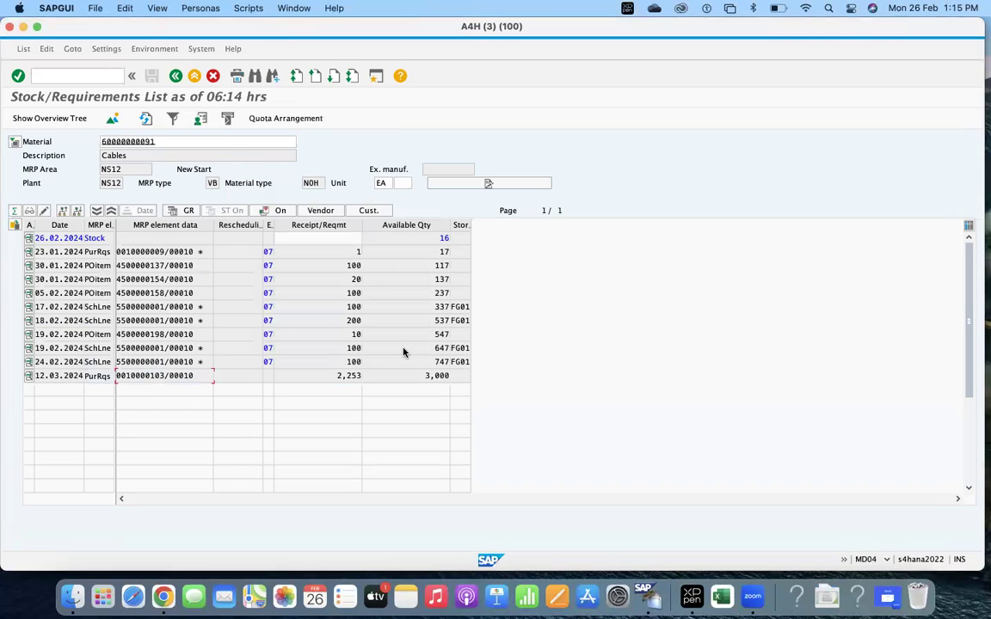
left_click(142, 376)
double_click(129, 377)
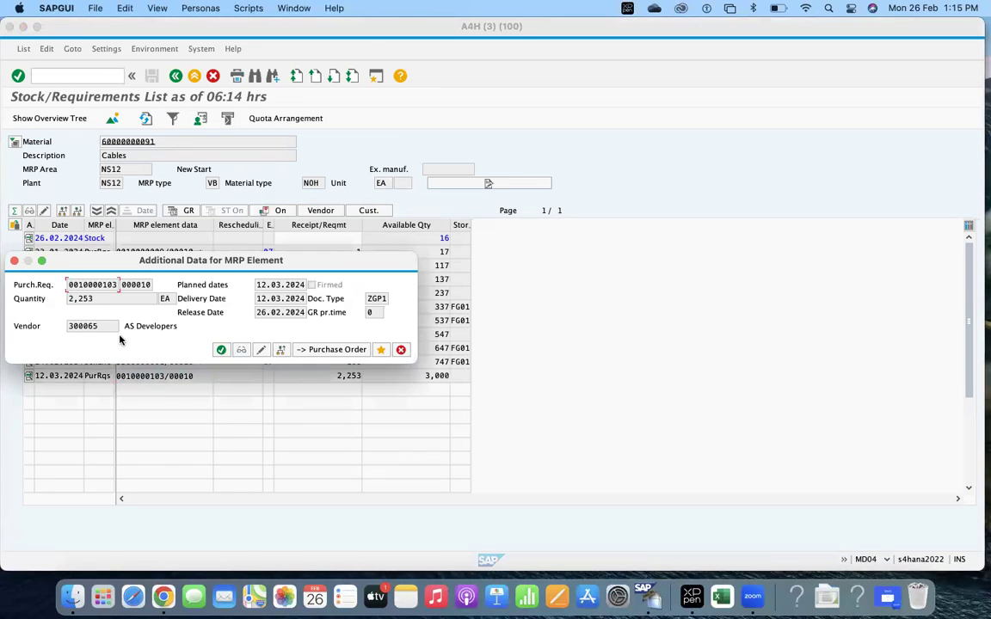
left_click_drag(95, 298, 77, 298)
left_click(78, 298)
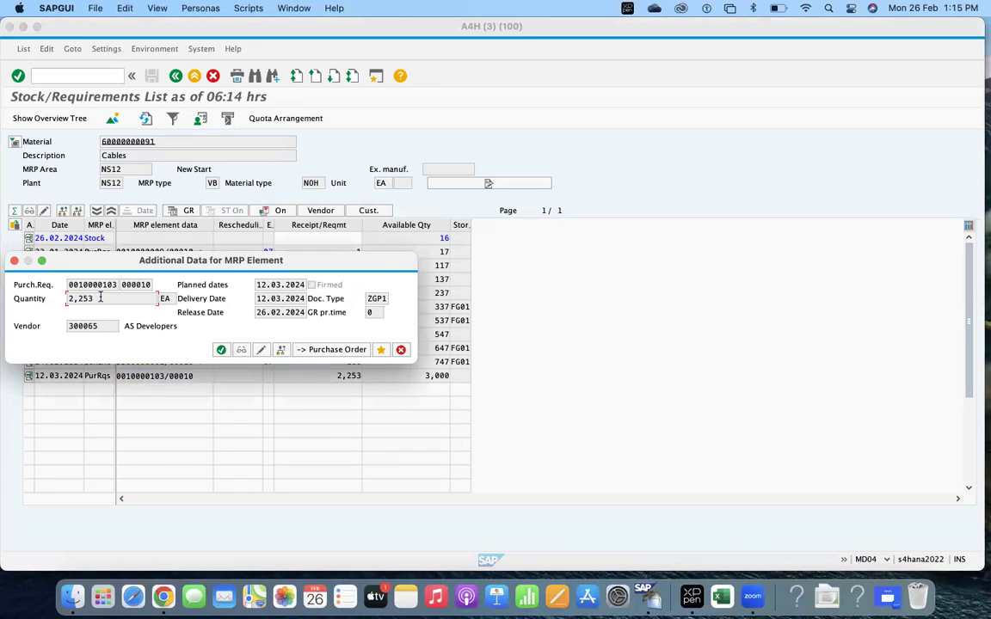
left_click(401, 351)
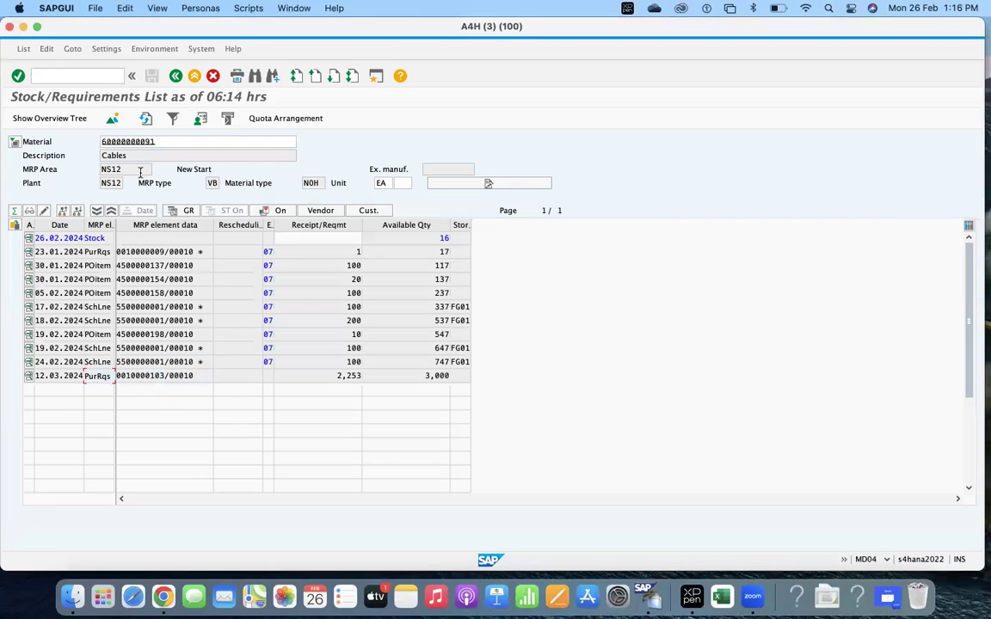
left_click_drag(161, 143, 95, 143)
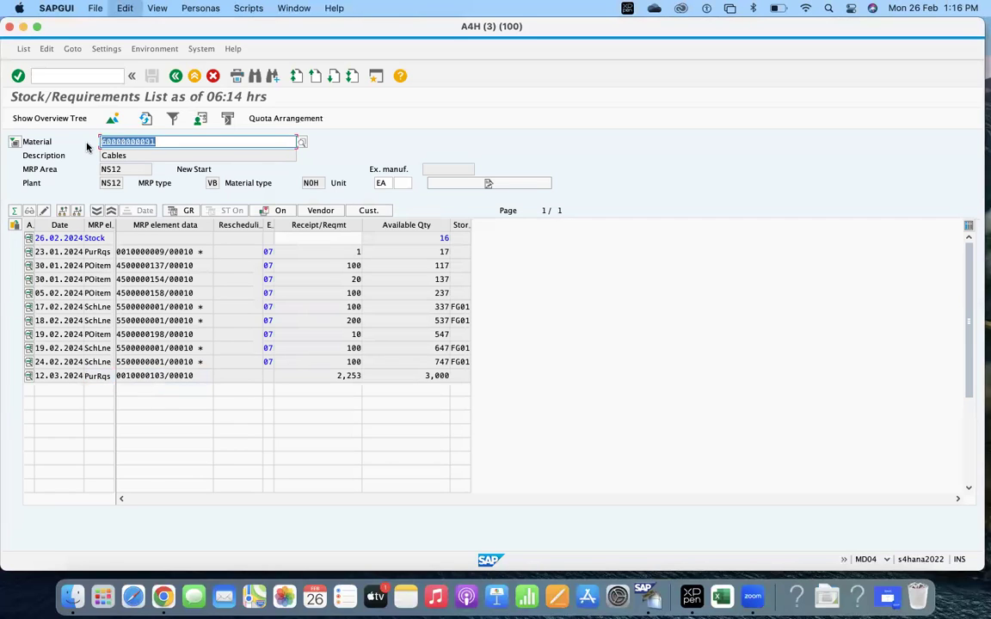
left_click(68, 77)
type("/nmm02")
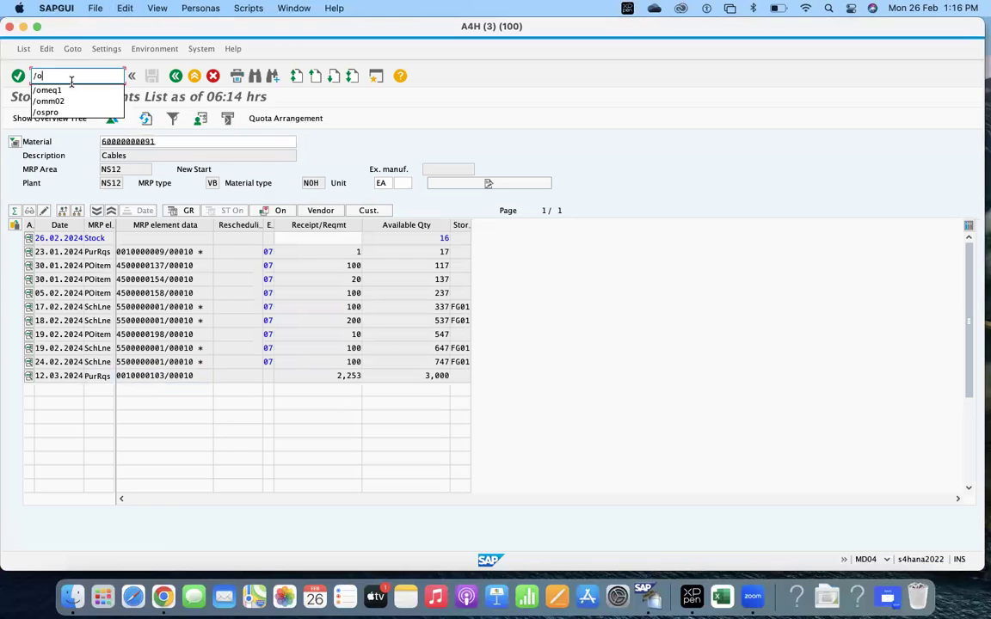
key("Return")
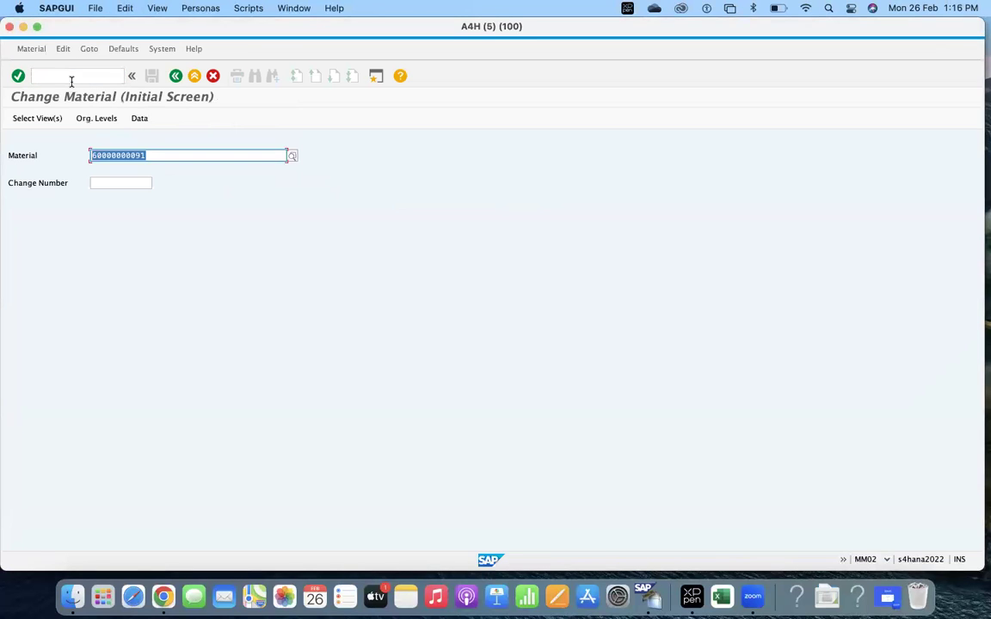
key("Return")
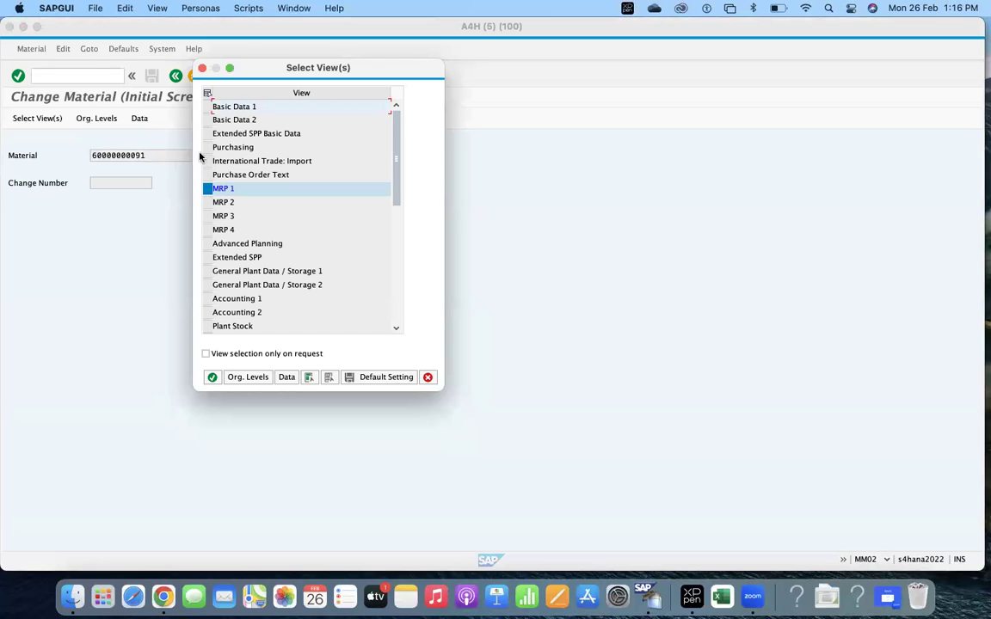
left_click(208, 202)
key("Return")
key("Return")
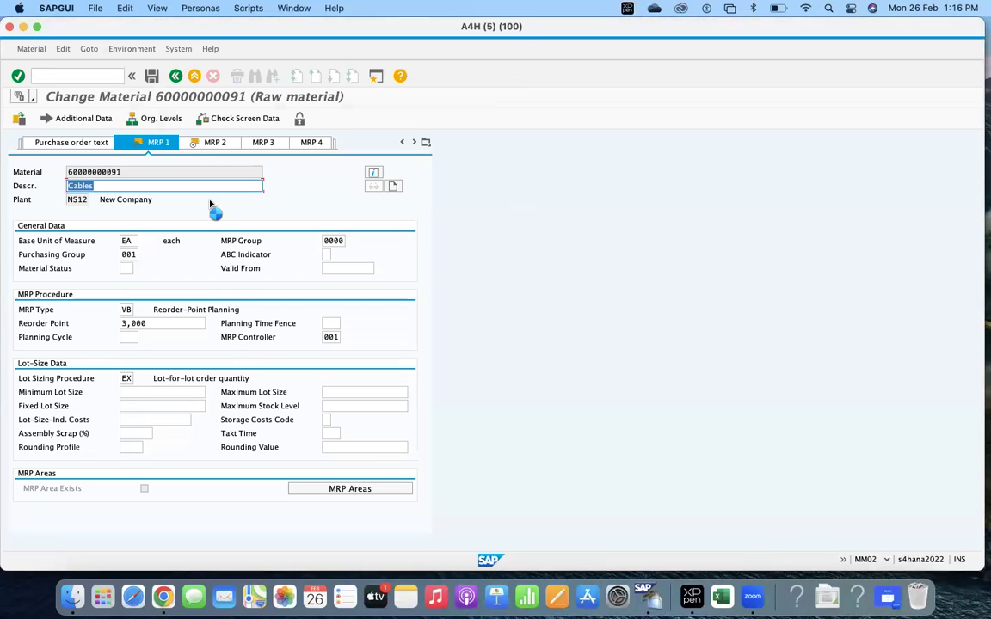
key("Return")
- Check the procurement type list and confirm External Procurement (F)
left_click(129, 240)
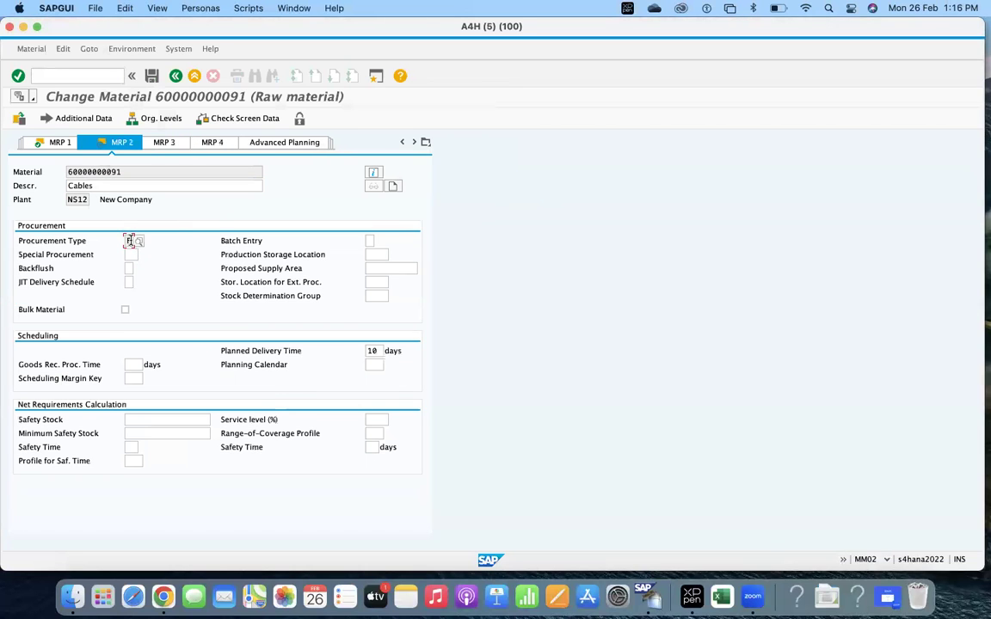
left_click(135, 241)
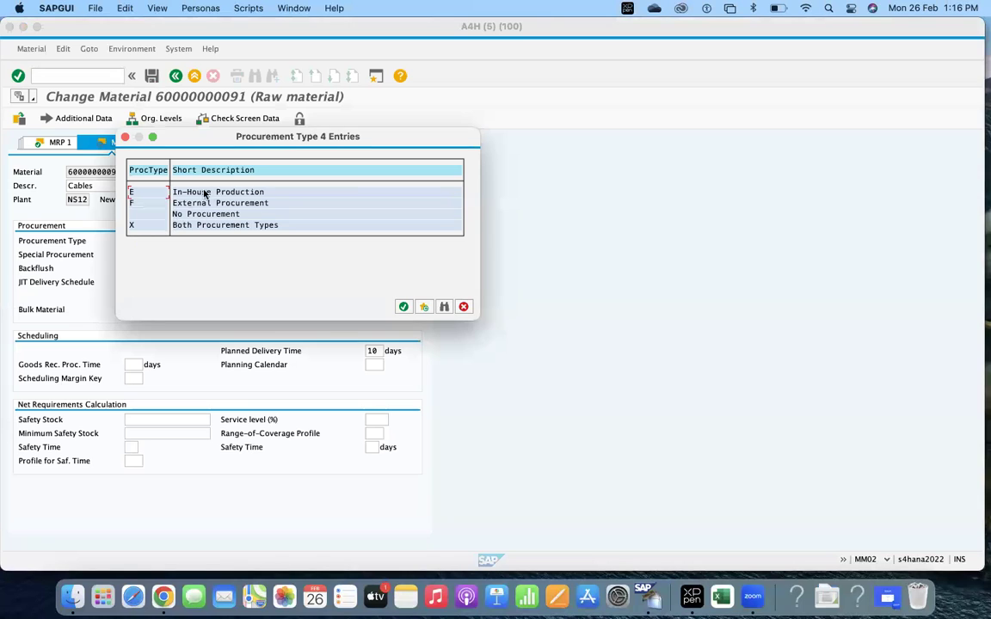
left_click(175, 204)
left_click(464, 308)
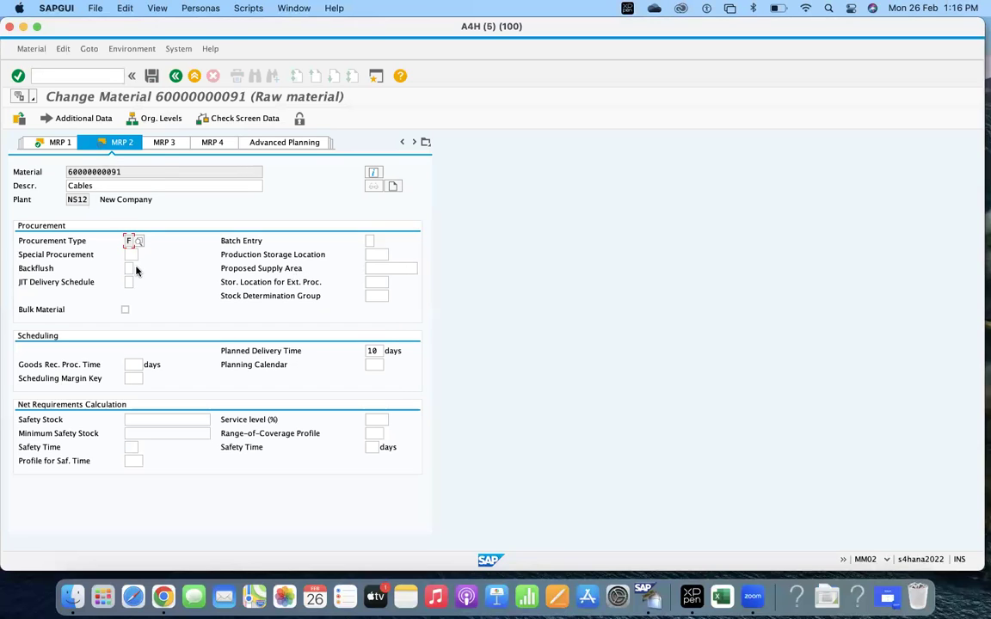
- Confirm lot sizing procedure EX in MRP 1, then start a new session
left_click(58, 148)
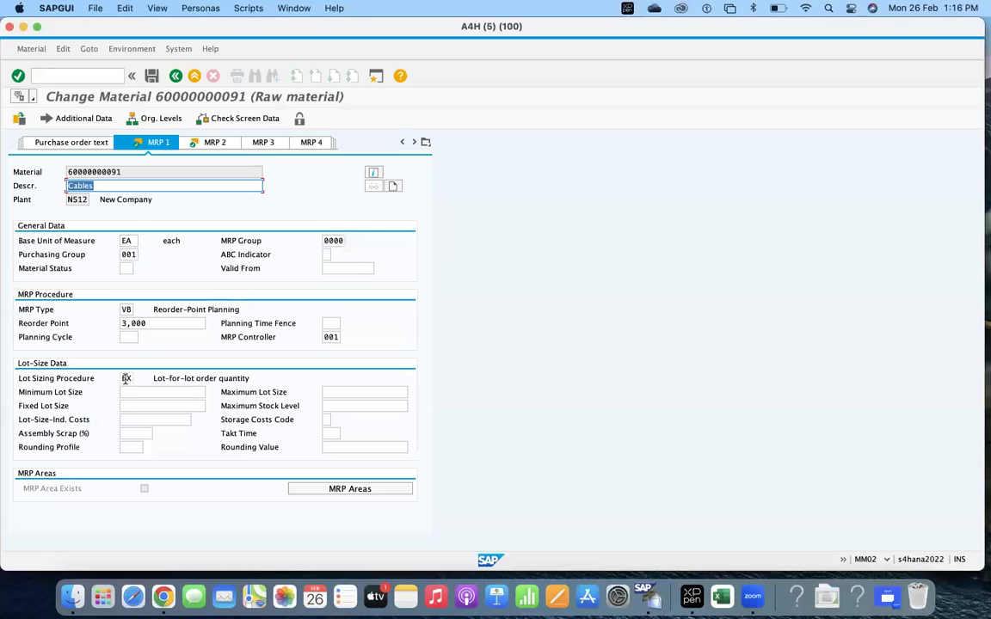
left_click(126, 378)
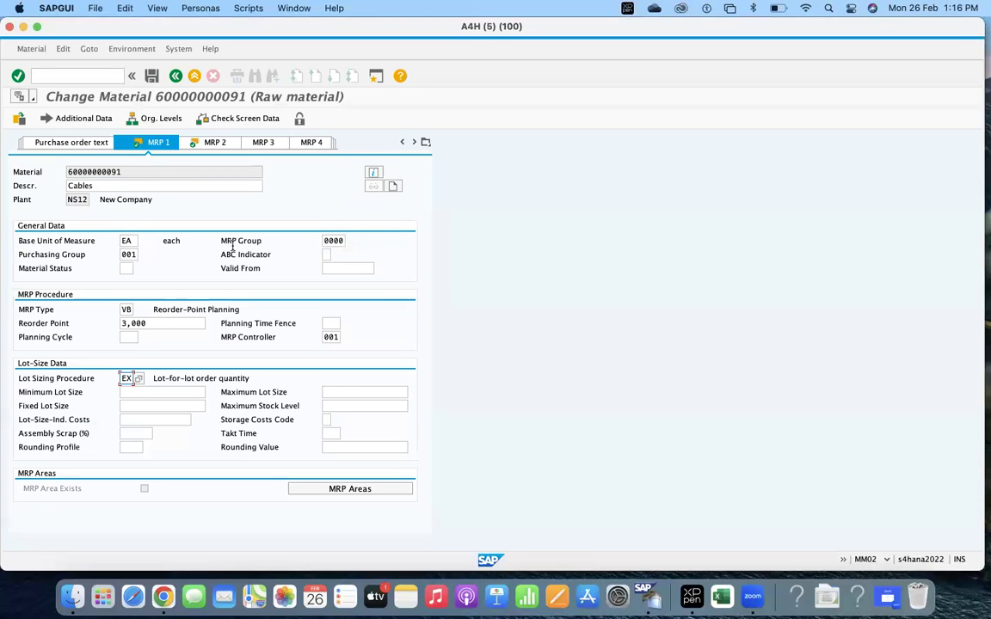
left_click(376, 76)
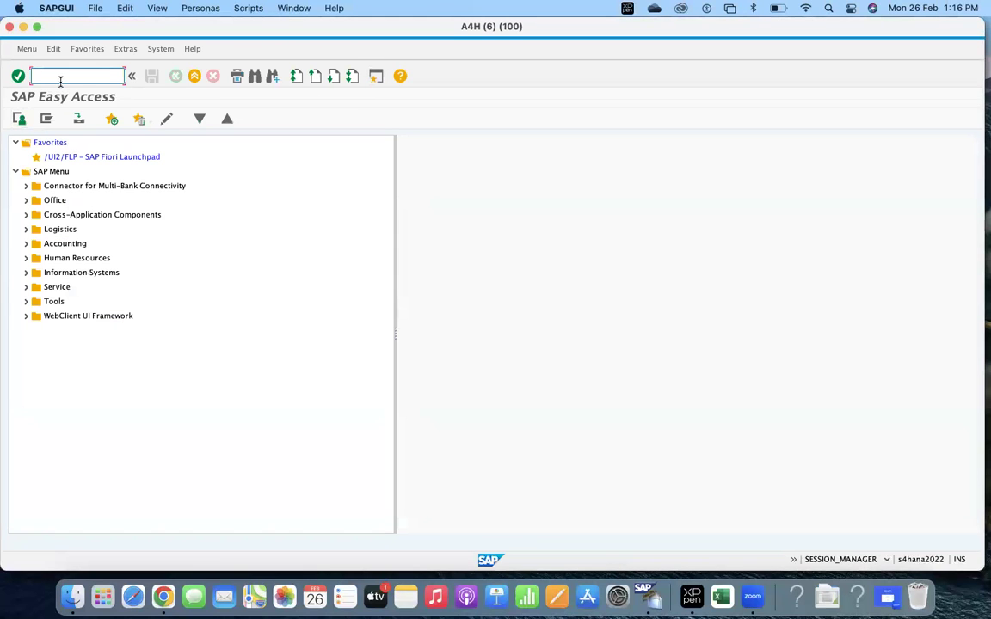
- In SPRO, go to Consumption-Based Planning > Lot-Size Calculation > Define Lot-Sizing Procedure > MRP Lot Size
type("spro")
key("Return")
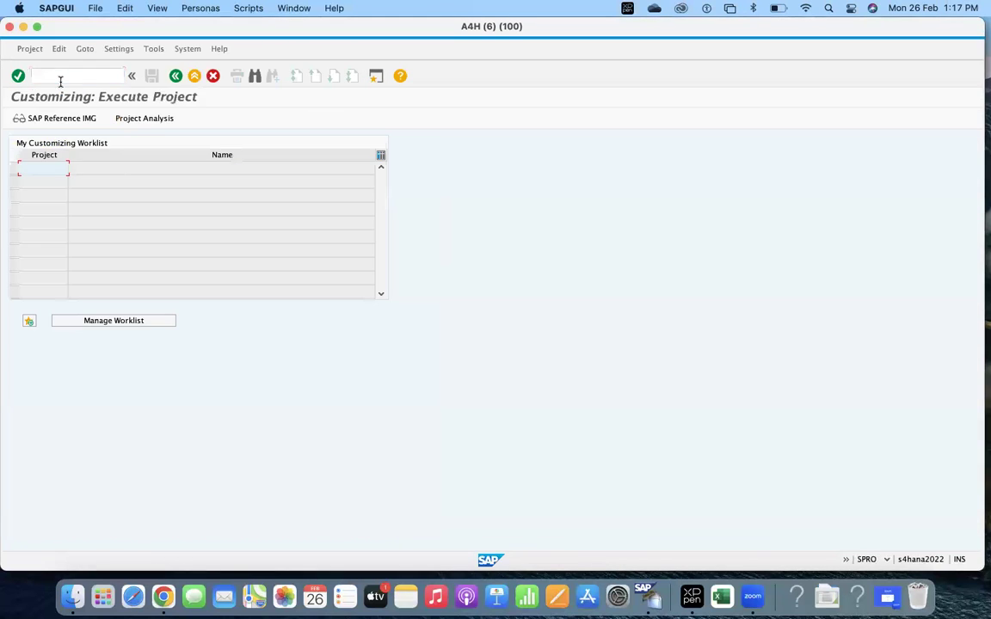
left_click(38, 117)
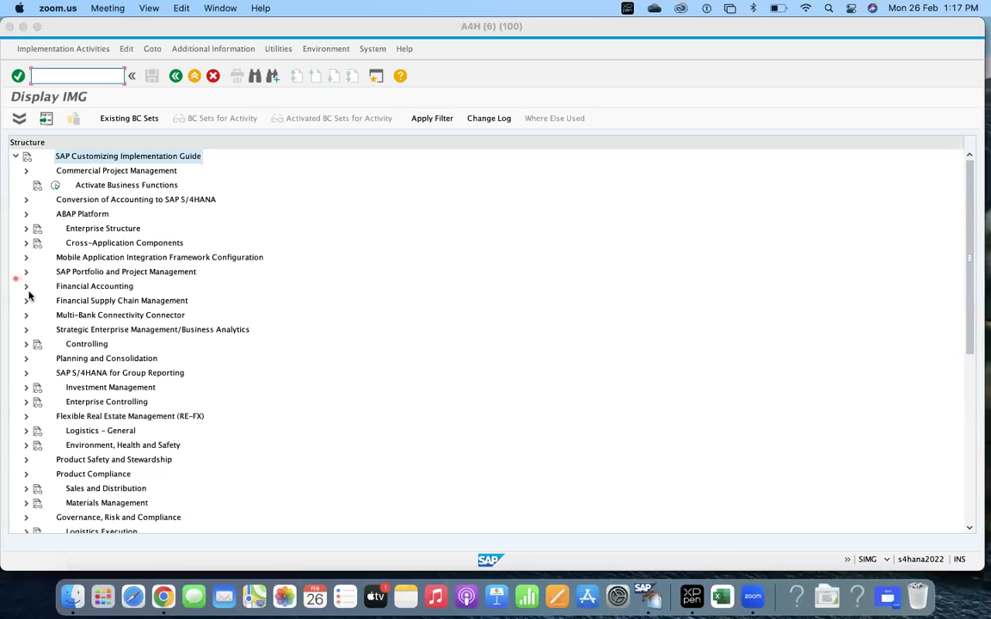
left_click(25, 503)
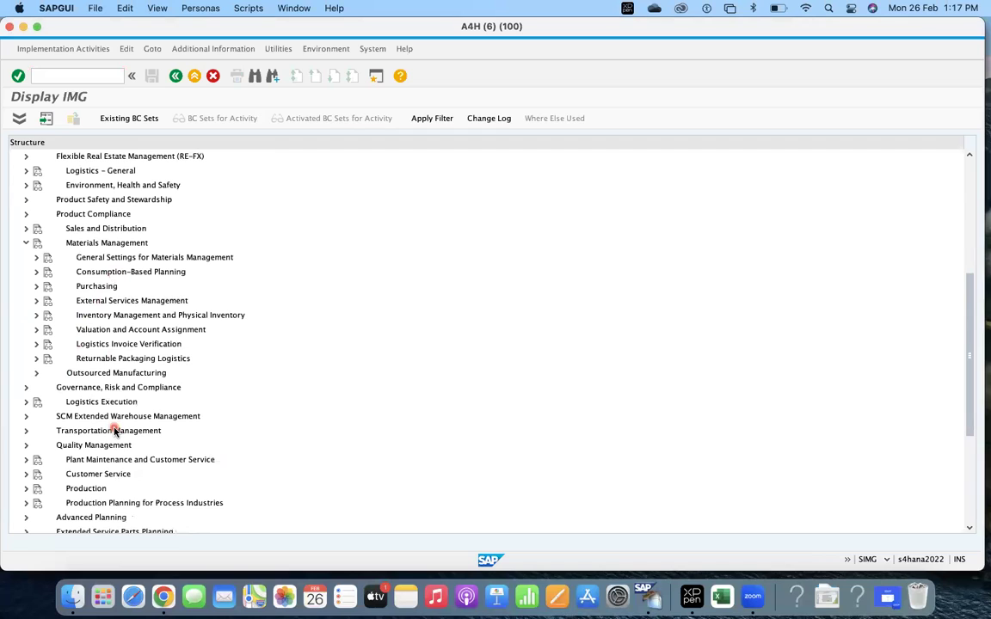
left_click(36, 272)
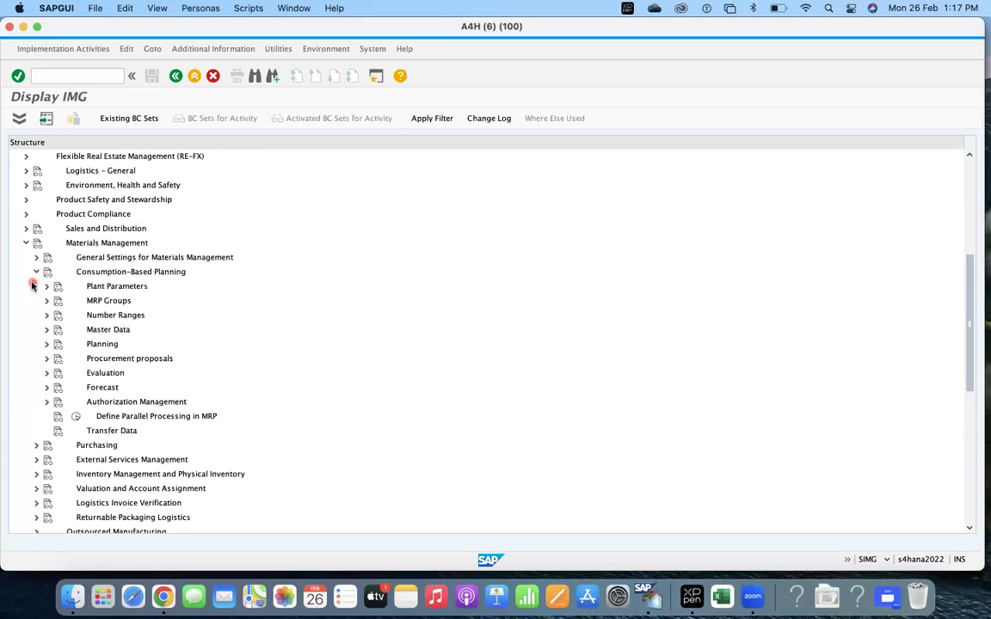
left_click(47, 345)
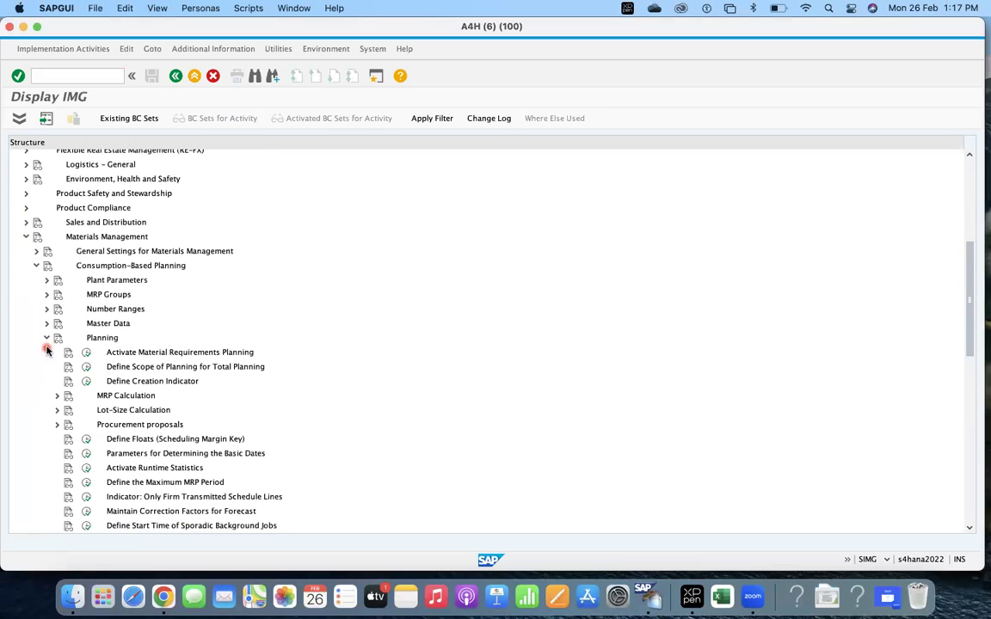
left_click(57, 410)
left_click(150, 411)
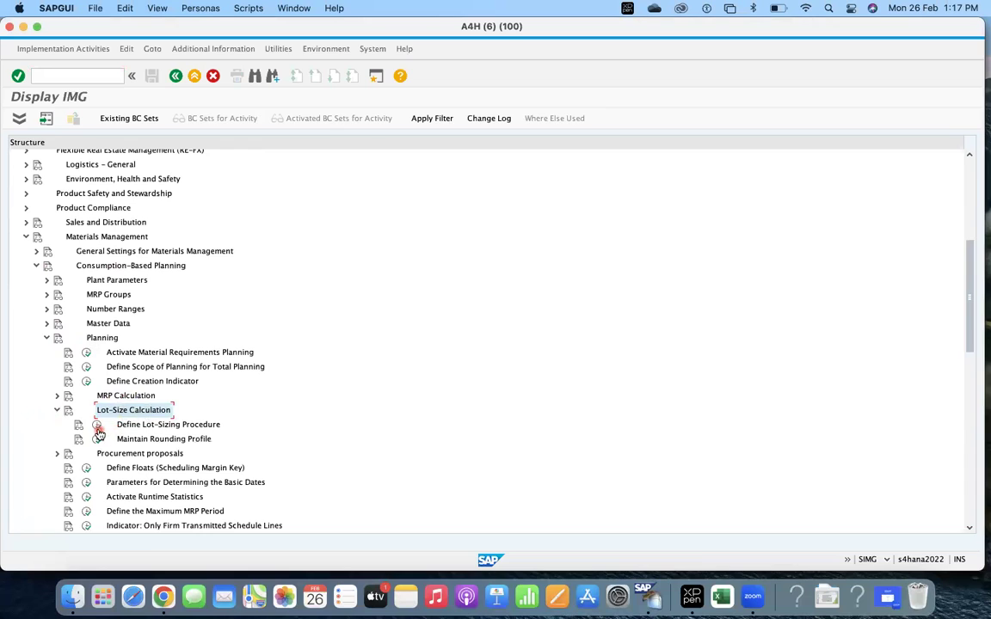
left_click(96, 425)
left_click(136, 172)
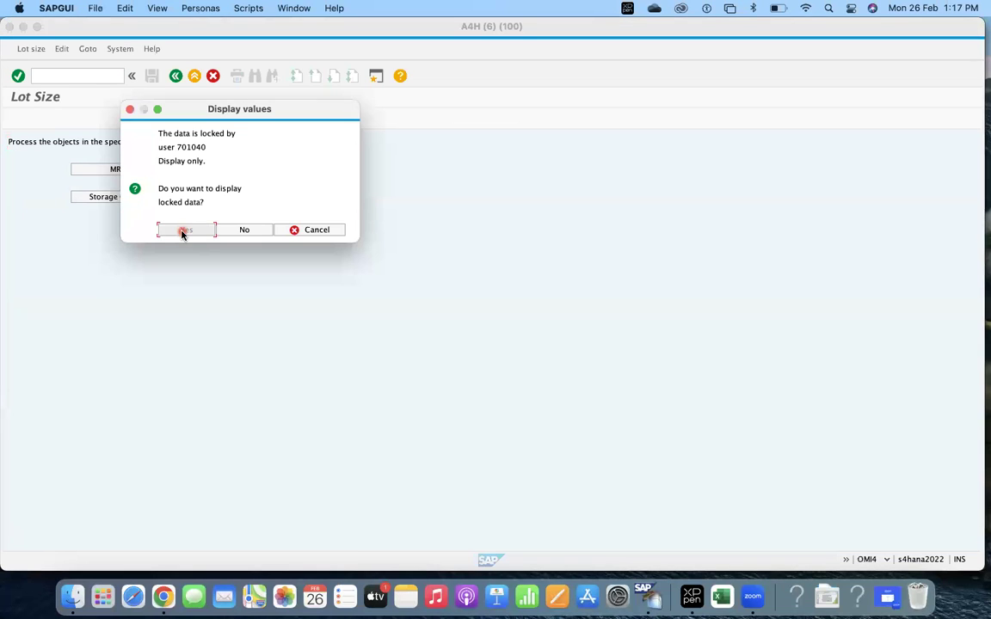
- Decline displaying the locked data and switch through sessions to the MRP Lot-Sizing Procedures one
left_click(177, 231)
left_click(239, 233)
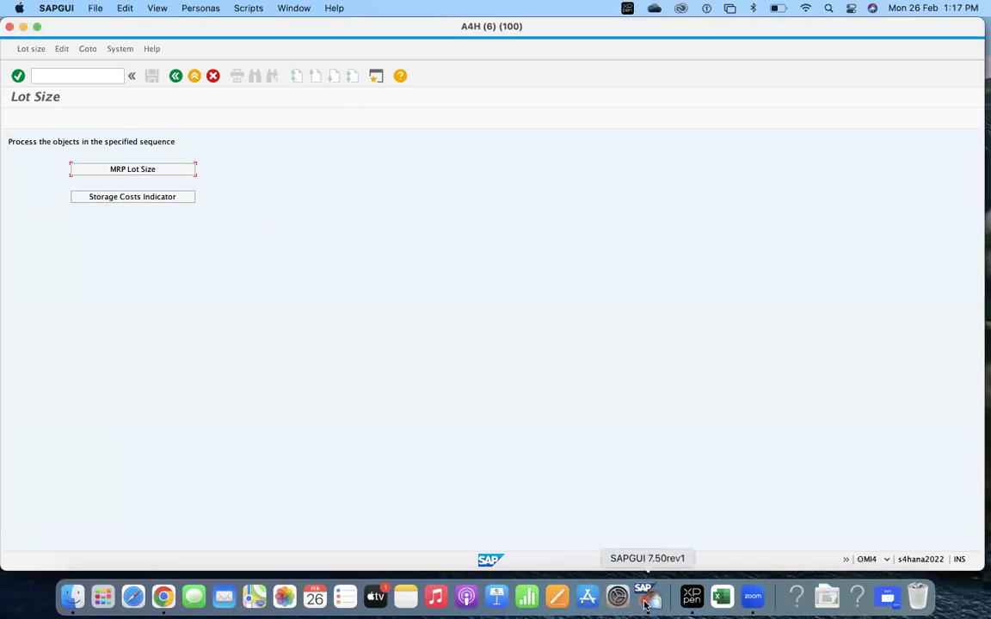
right_click(647, 602)
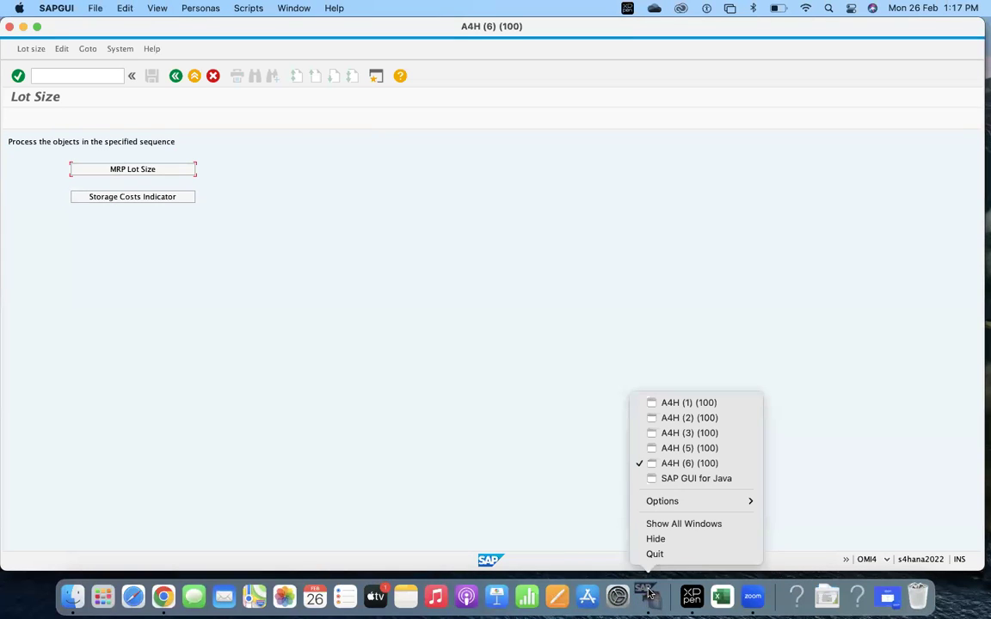
left_click(689, 449)
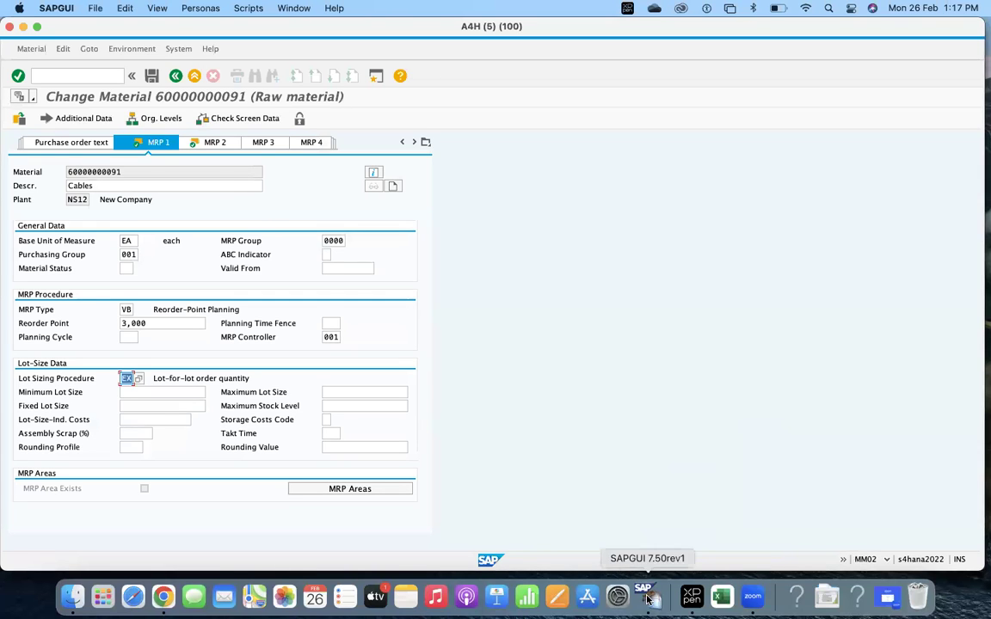
right_click(647, 603)
left_click(680, 433)
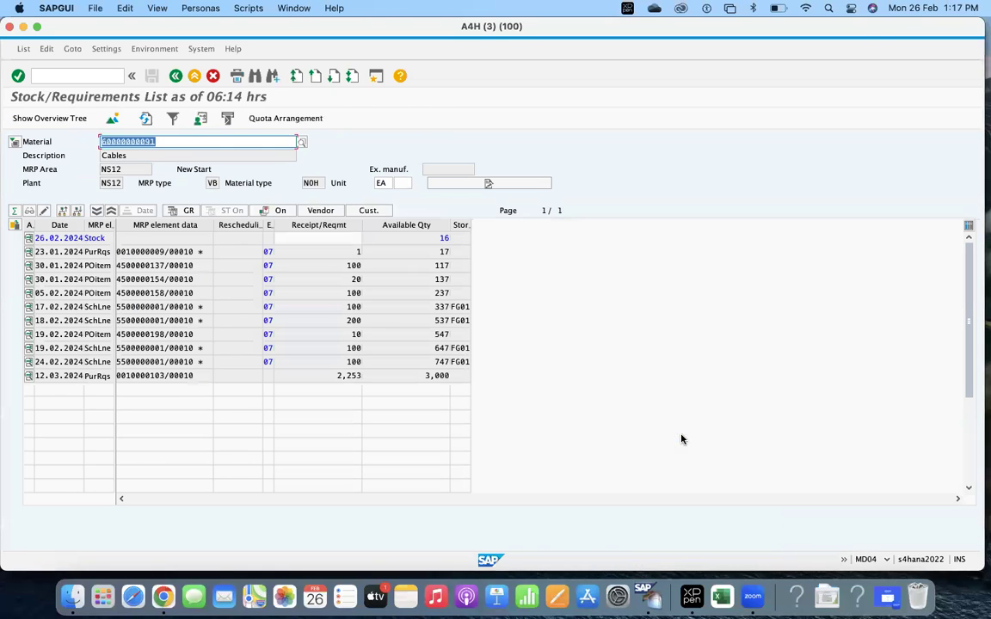
right_click(647, 598)
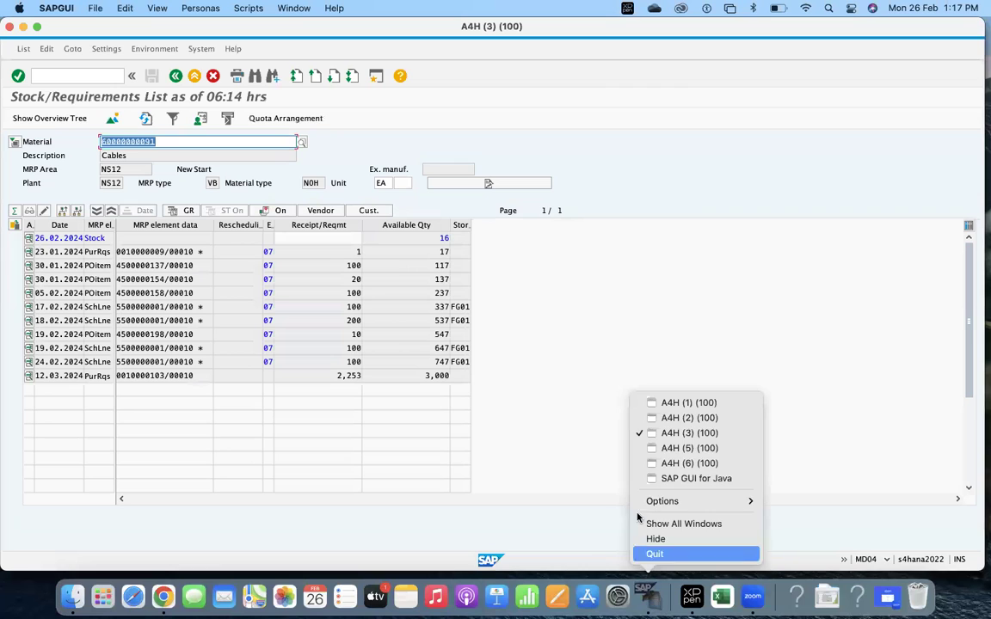
left_click(674, 424)
right_click(647, 599)
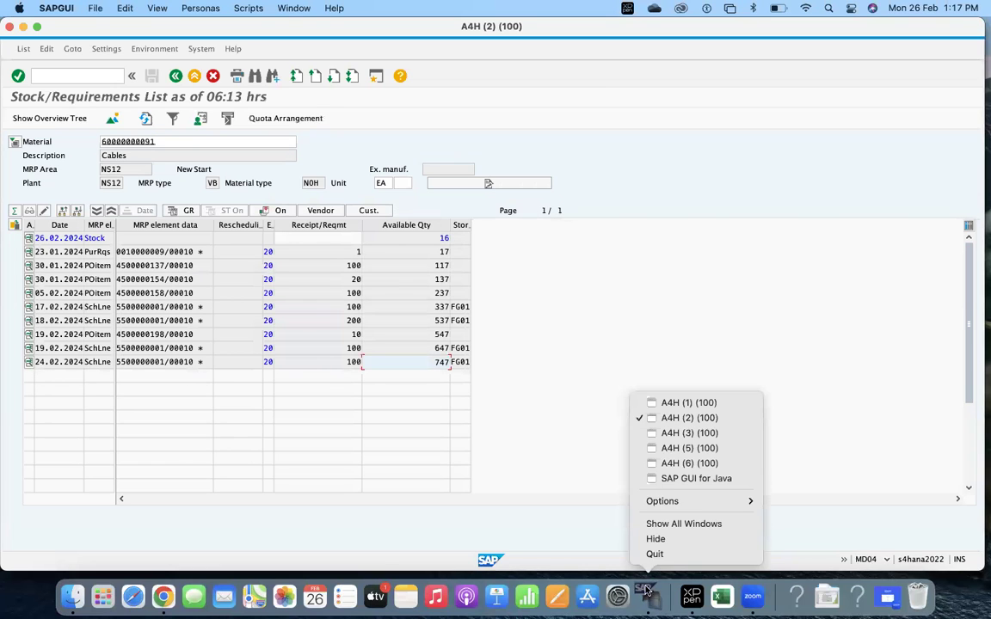
left_click(689, 402)
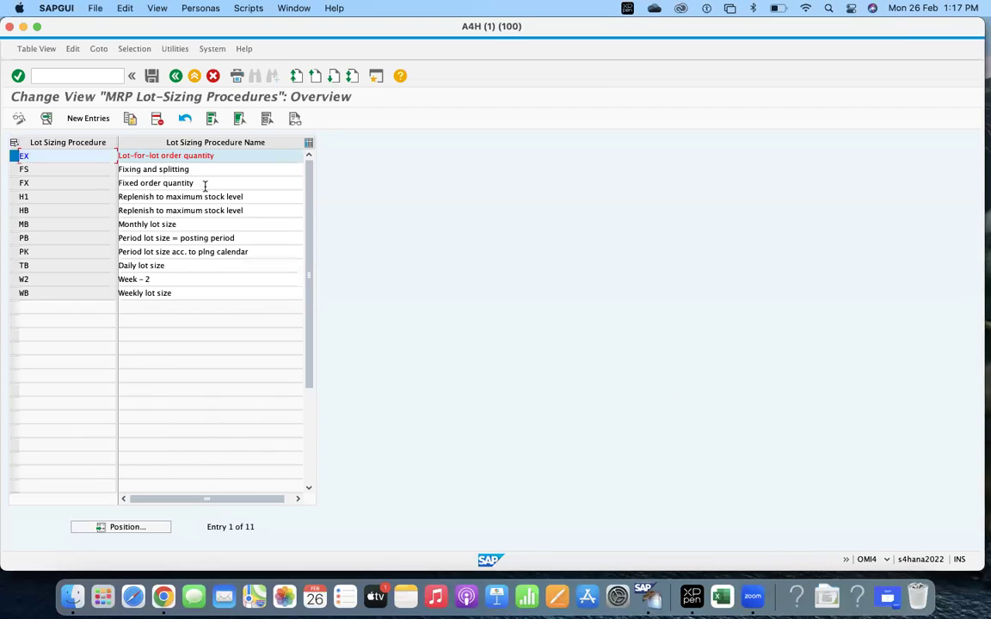
- Close that session with /i, switch to A4H (6), and open the lot-sizing procedures list
left_click(79, 77)
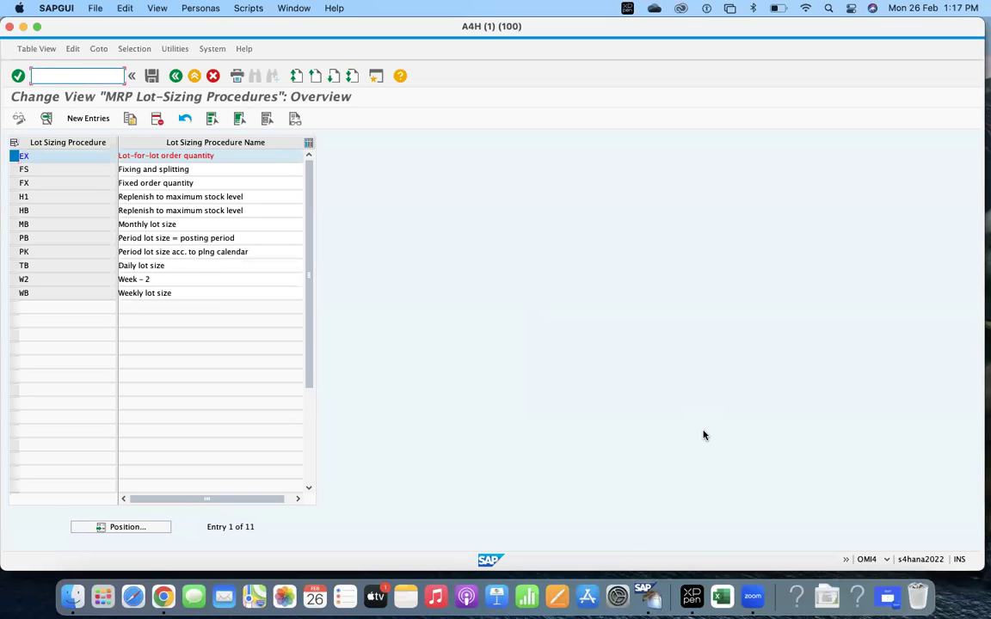
type("/i")
key("Return")
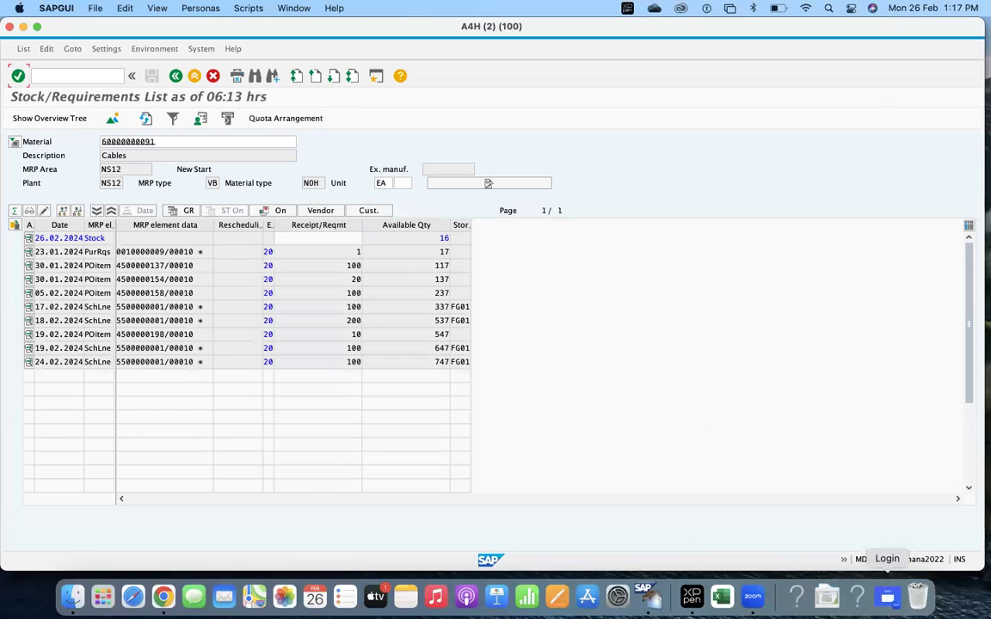
right_click(645, 595)
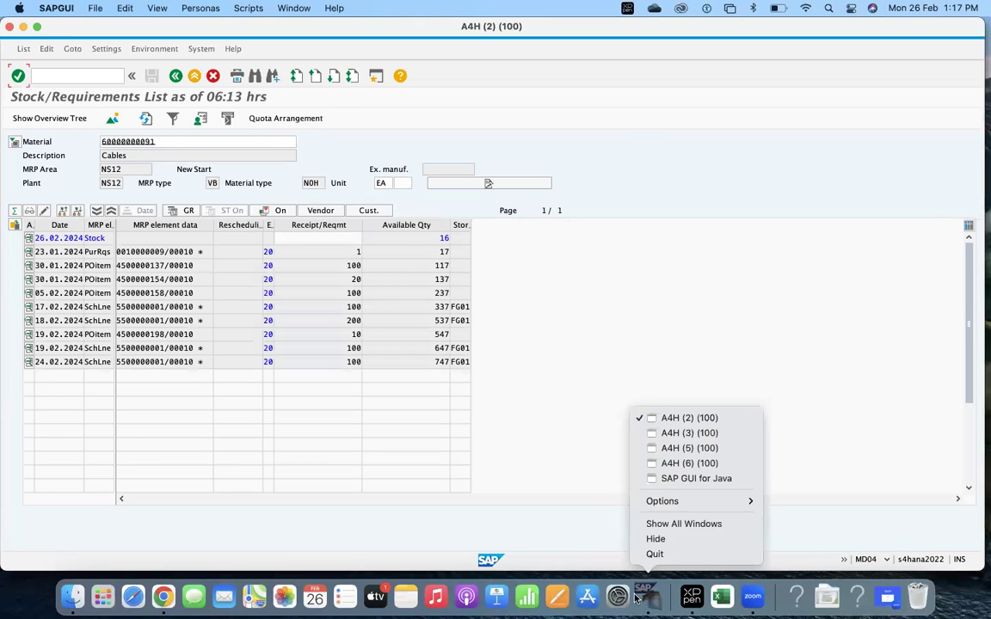
left_click(682, 464)
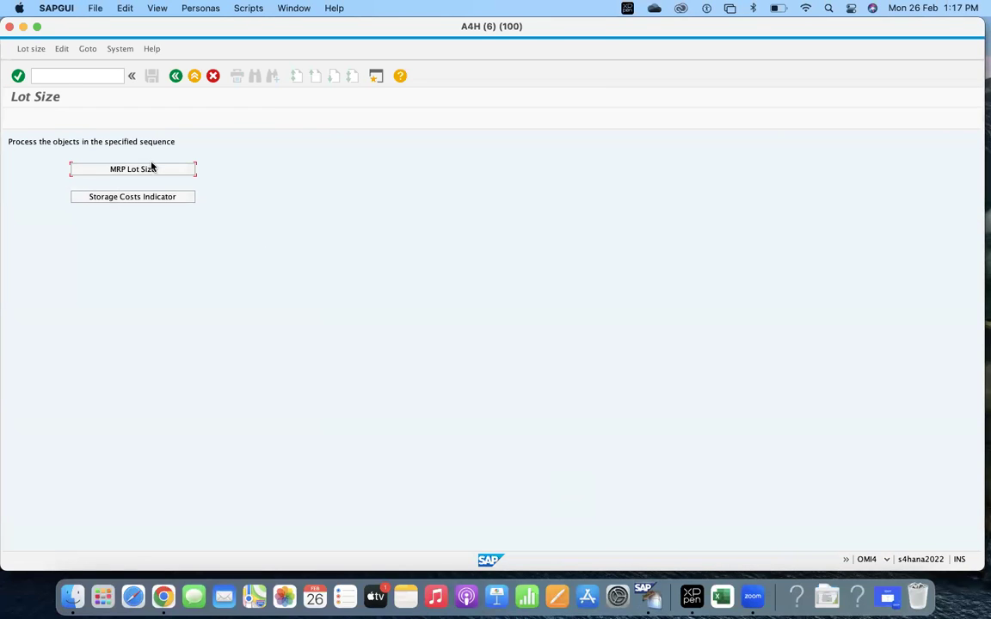
left_click(152, 167)
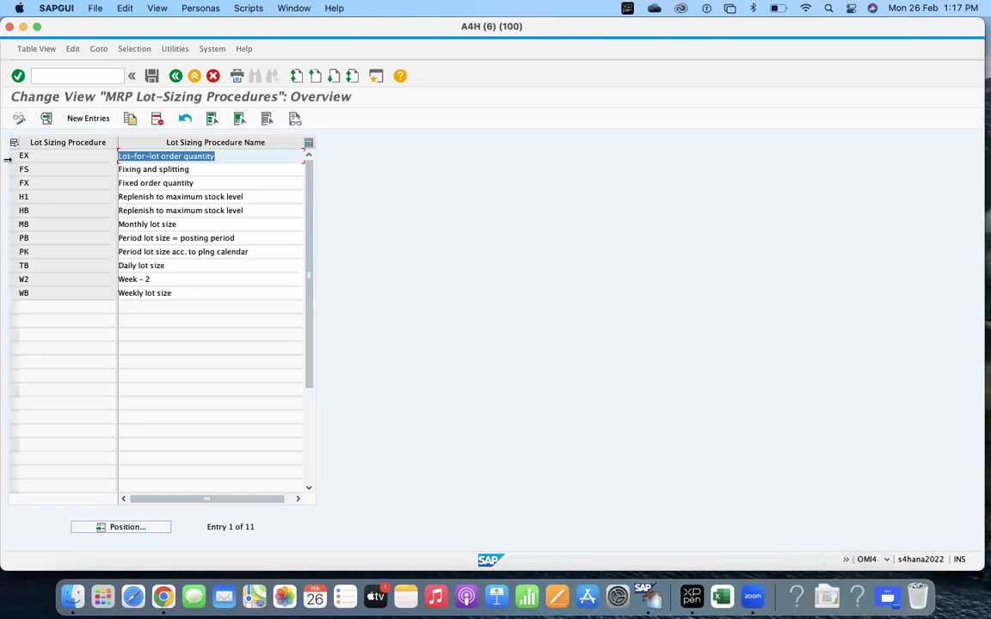
- Tick short-term and long-term Splitting quota on procedure EX and save to a customizing request
left_click(14, 155)
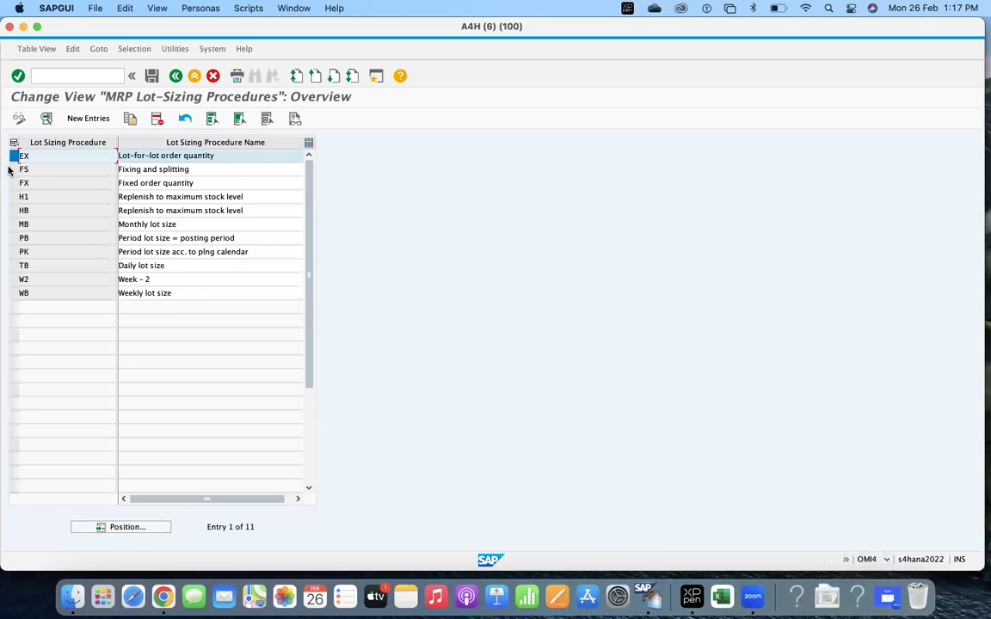
left_click(48, 121)
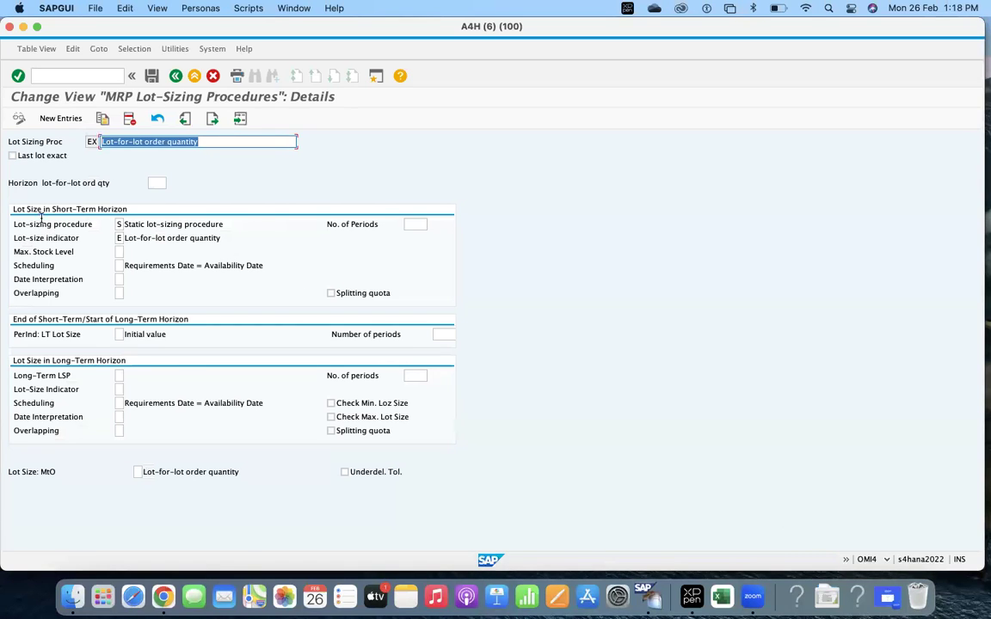
left_click(330, 292)
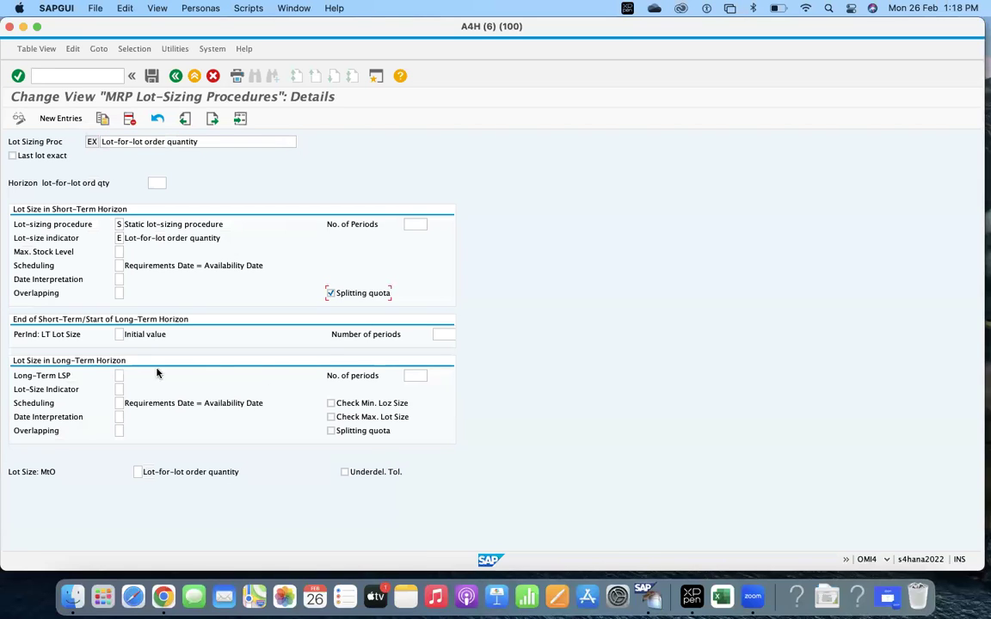
left_click(351, 434)
left_click(153, 76)
left_click(204, 158)
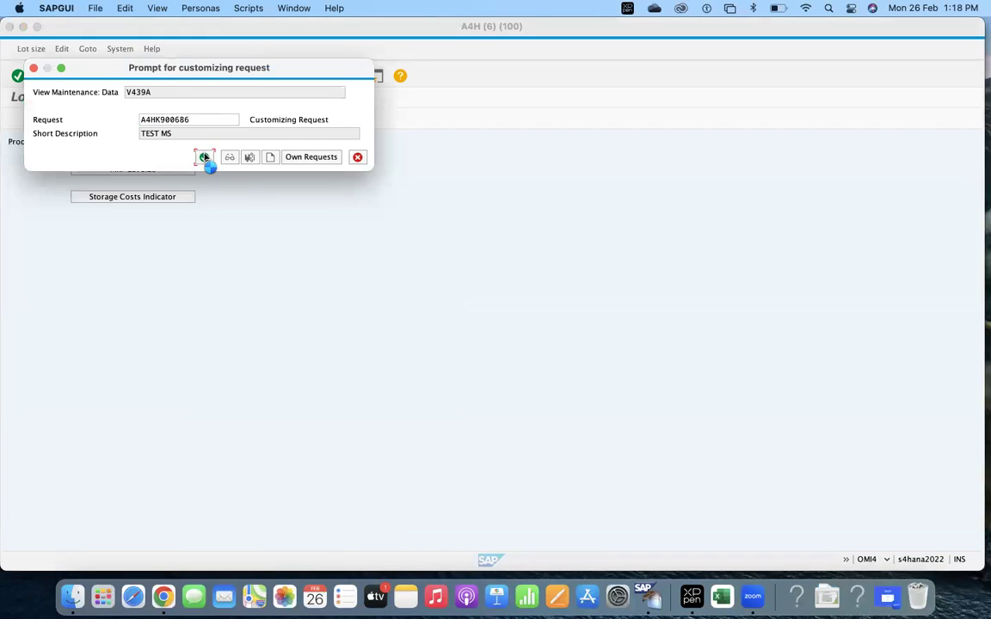
left_click(174, 75)
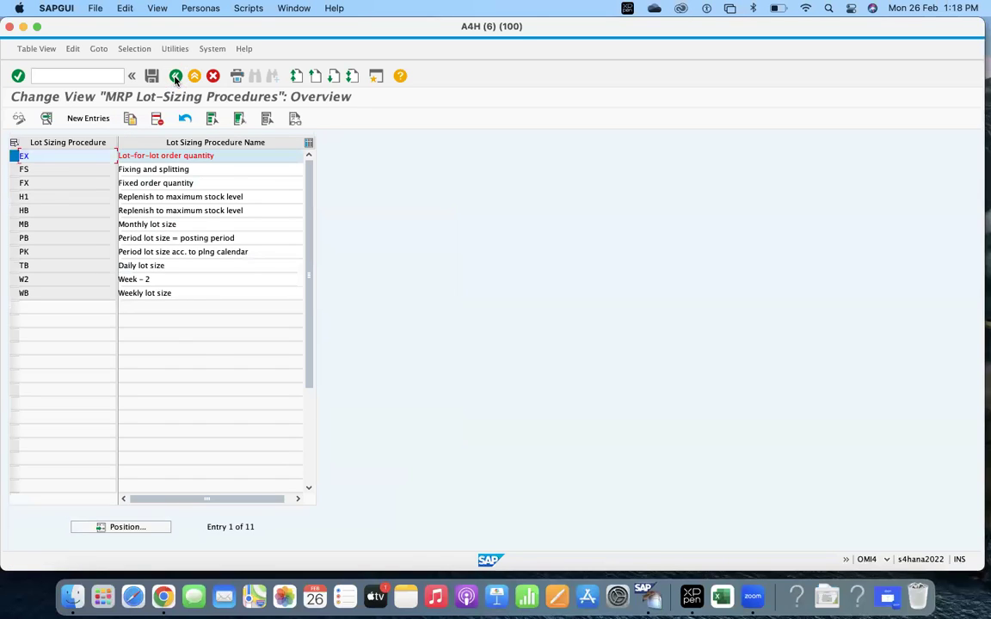
left_click(175, 76)
- Open the 17.02.2024 quota items via /nmeq1 and check supplier 300065's 50% and 2,253 allocation
left_click(175, 77)
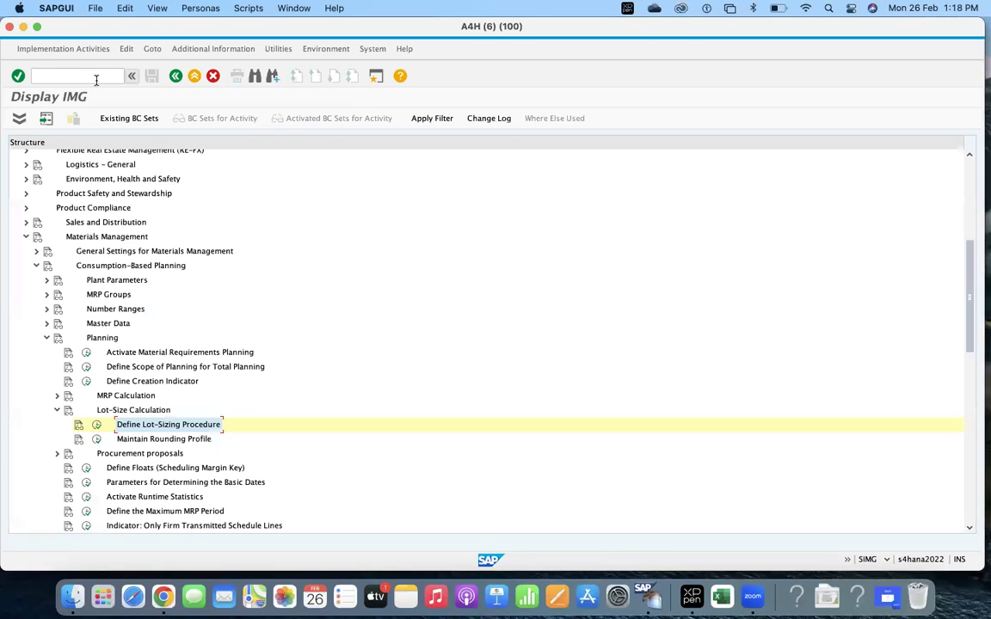
type("/nm")
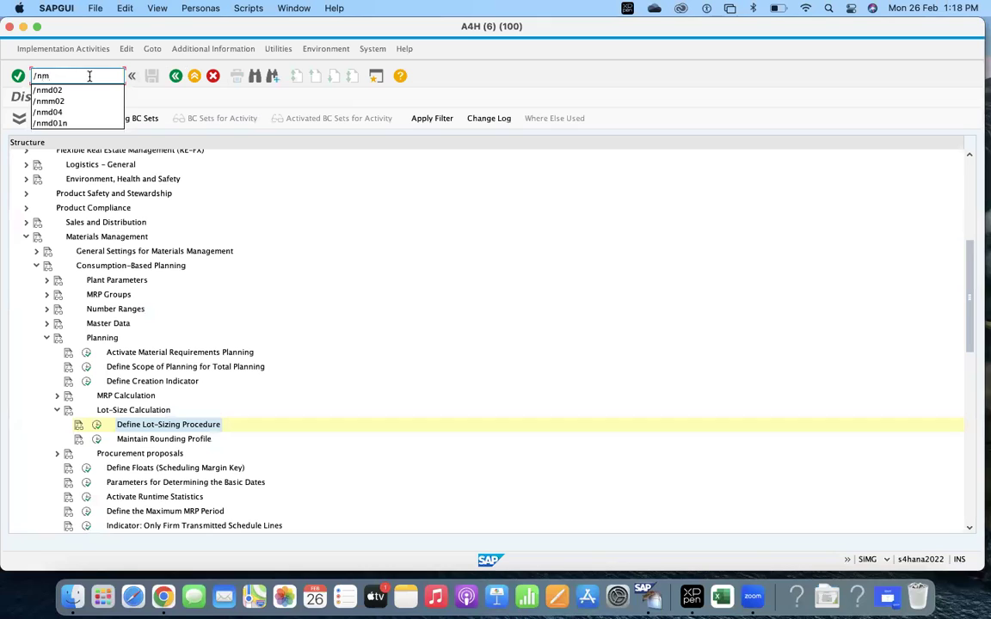
type("eq1")
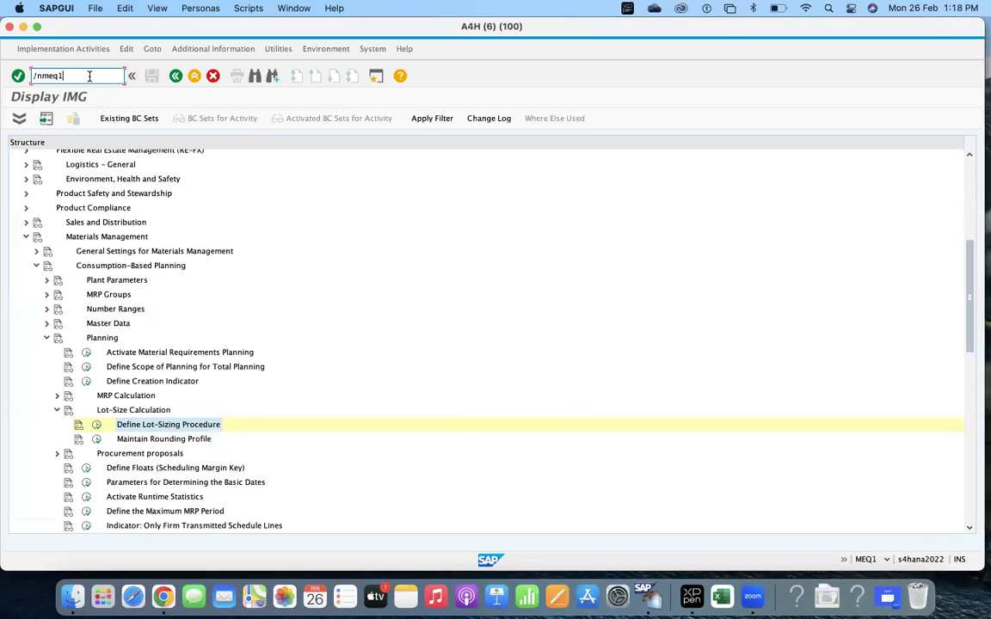
key("Return")
key("Return")
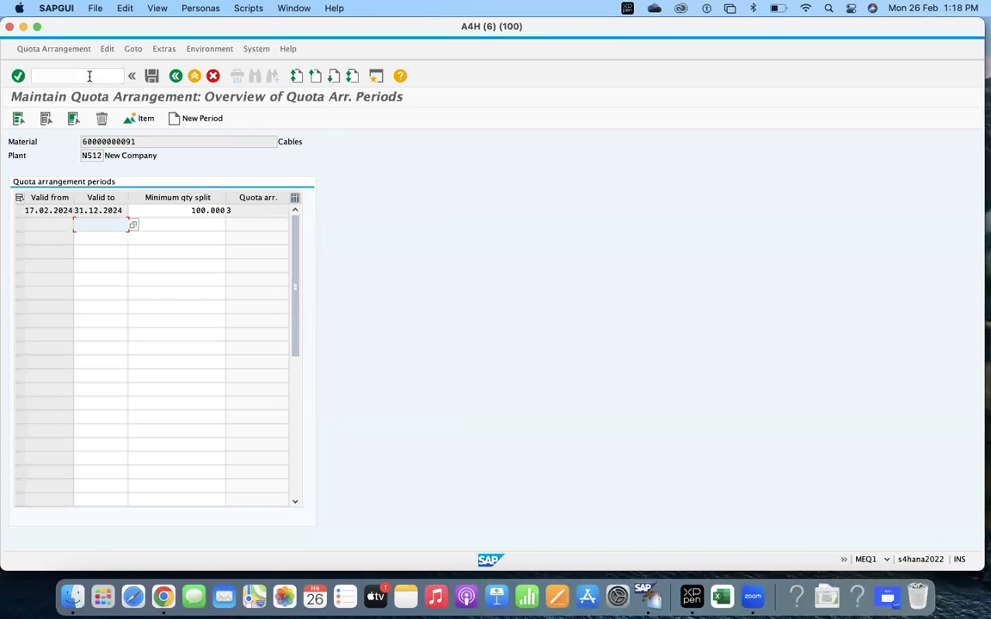
double_click(41, 209)
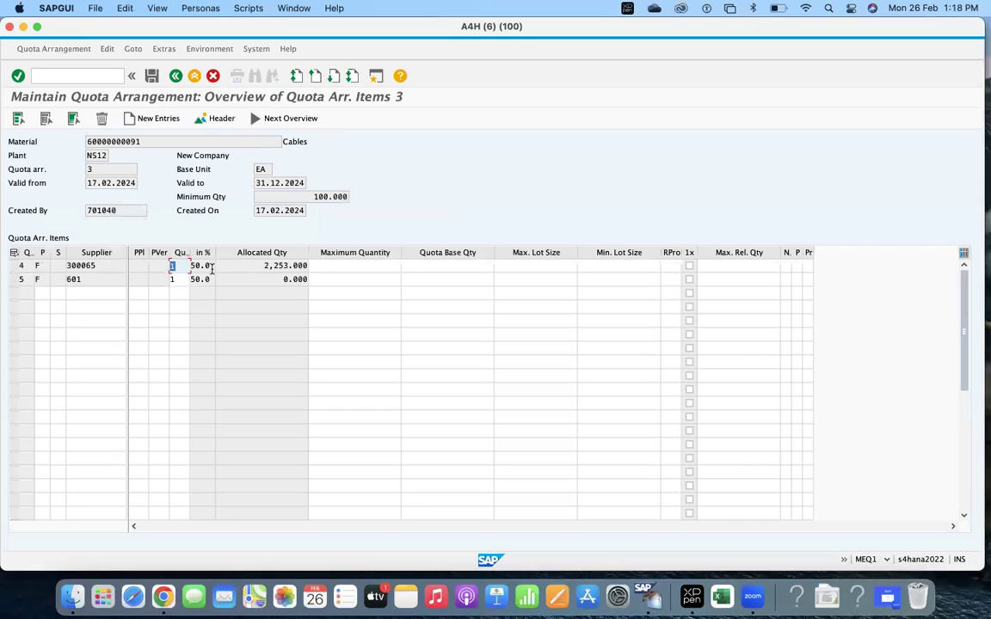
left_click(212, 266)
left_click(279, 269)
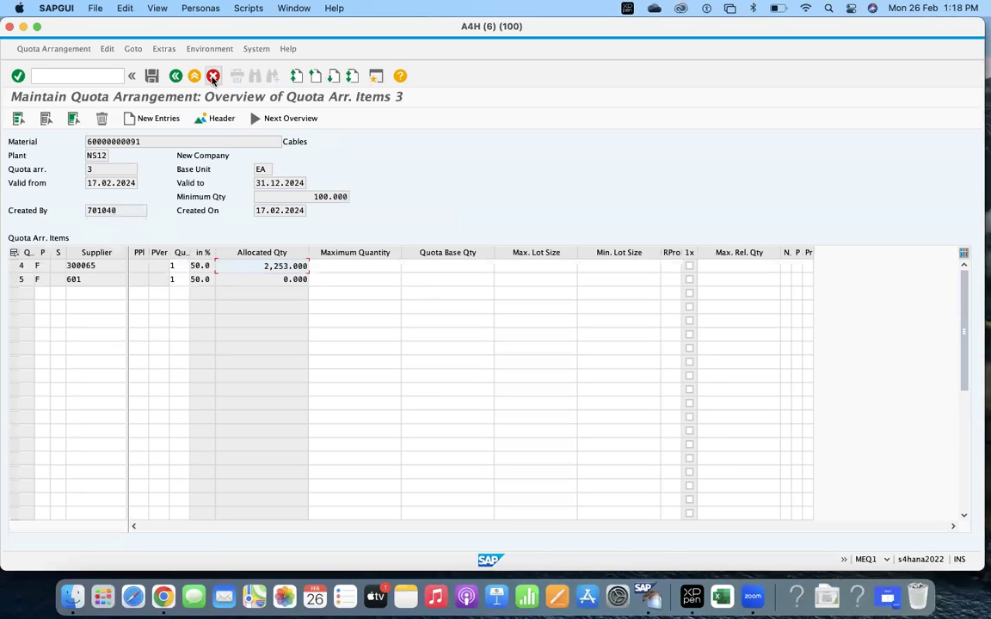
- Return to the quota arrangement initial screen and enter /nmd04
left_click(176, 77)
left_click(177, 78)
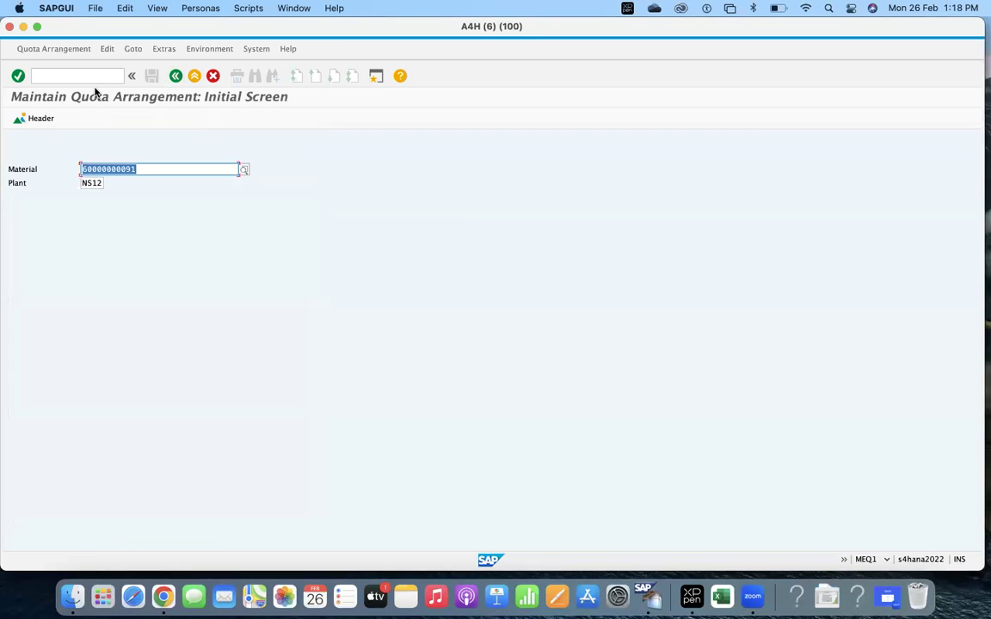
left_click(76, 78)
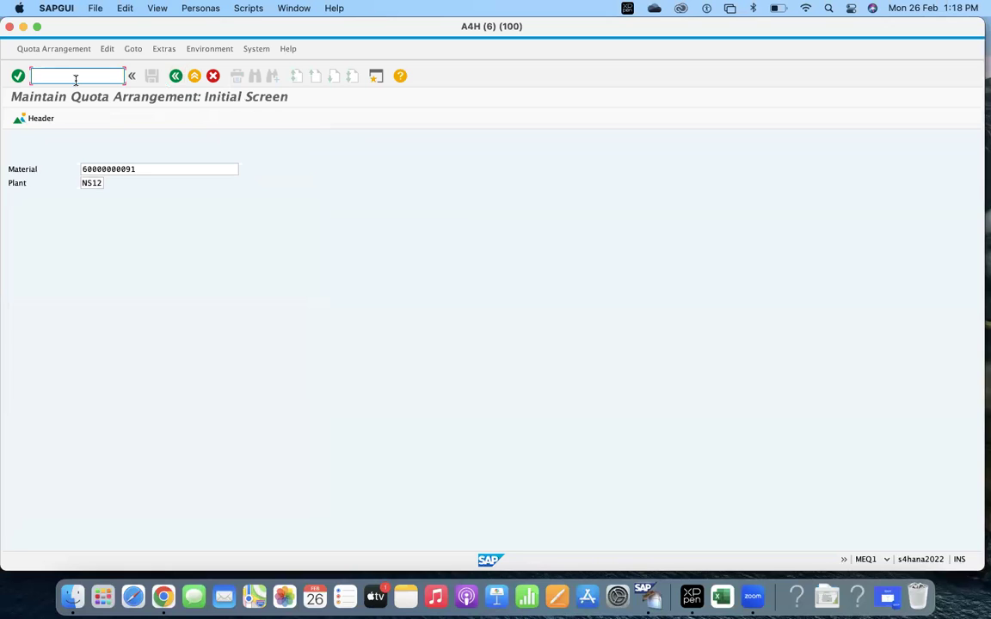
type("/nmd0")
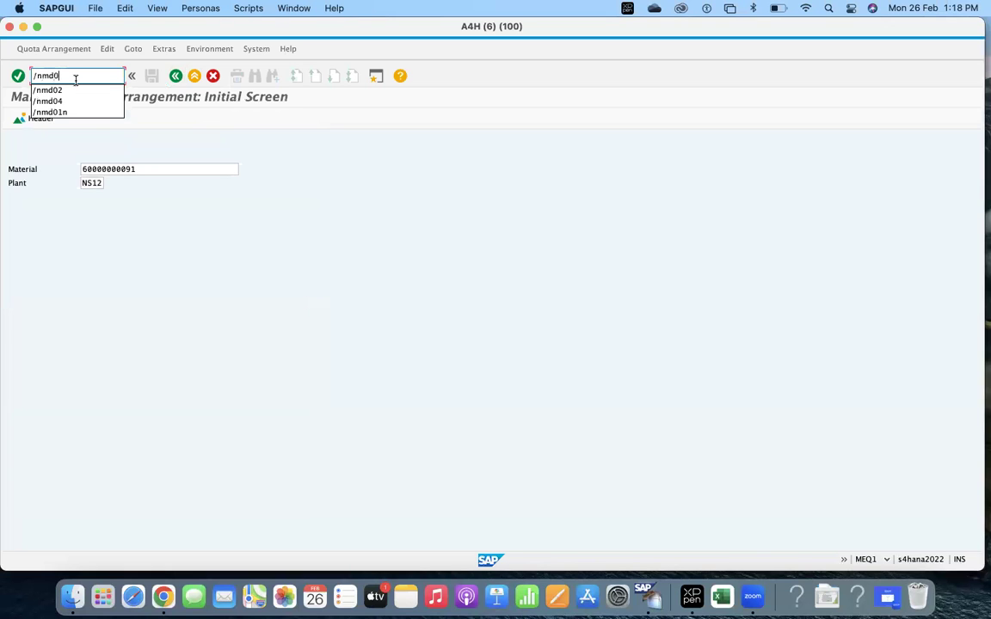
type("4")
- From MD04, open the 12.03.2024 requisition 10000103 (2,253 EA Cables) in change mode
key("Return")
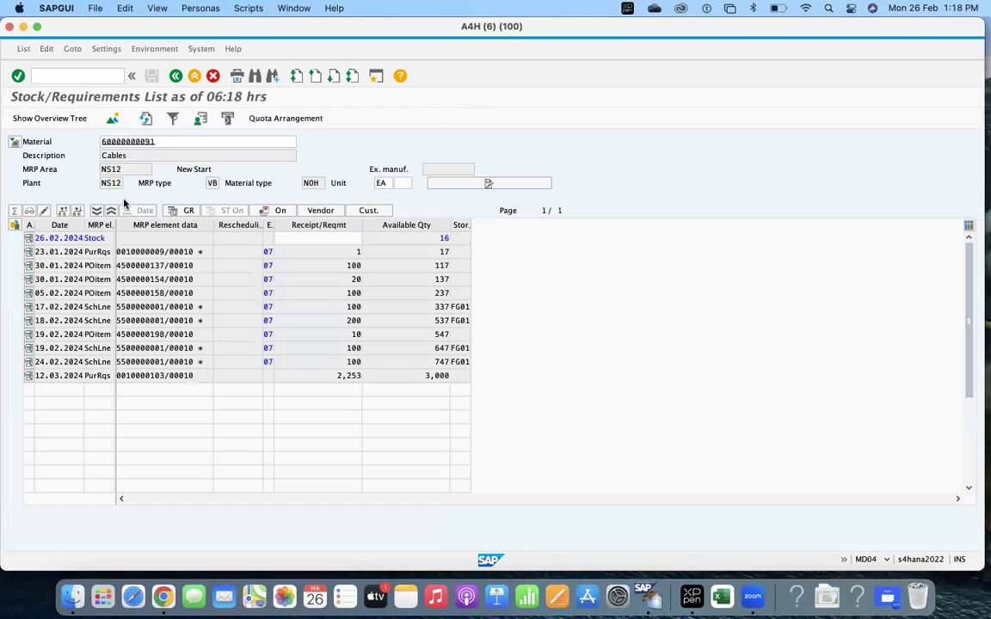
double_click(146, 377)
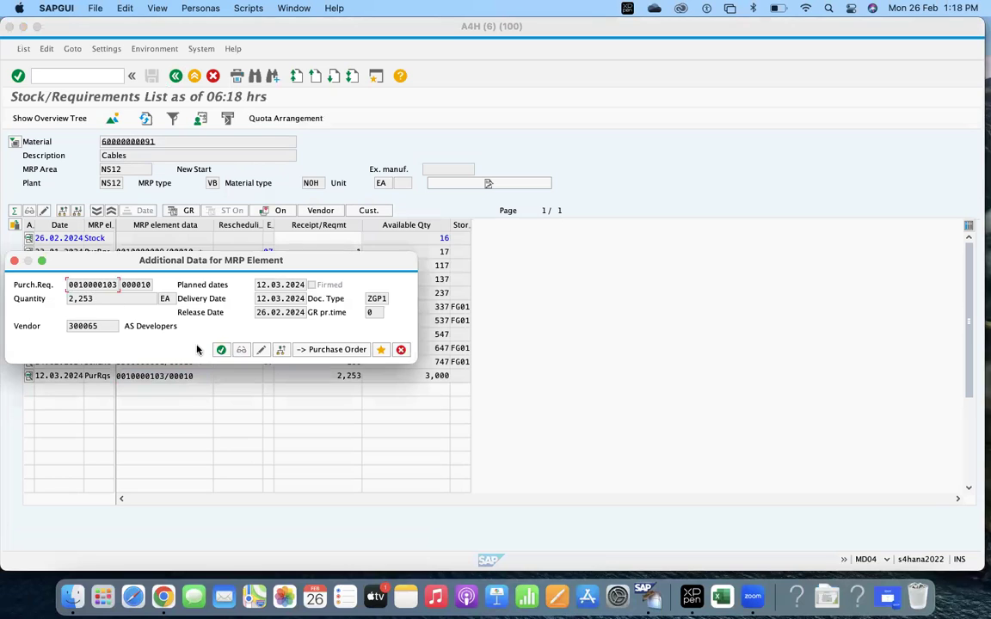
left_click(221, 350)
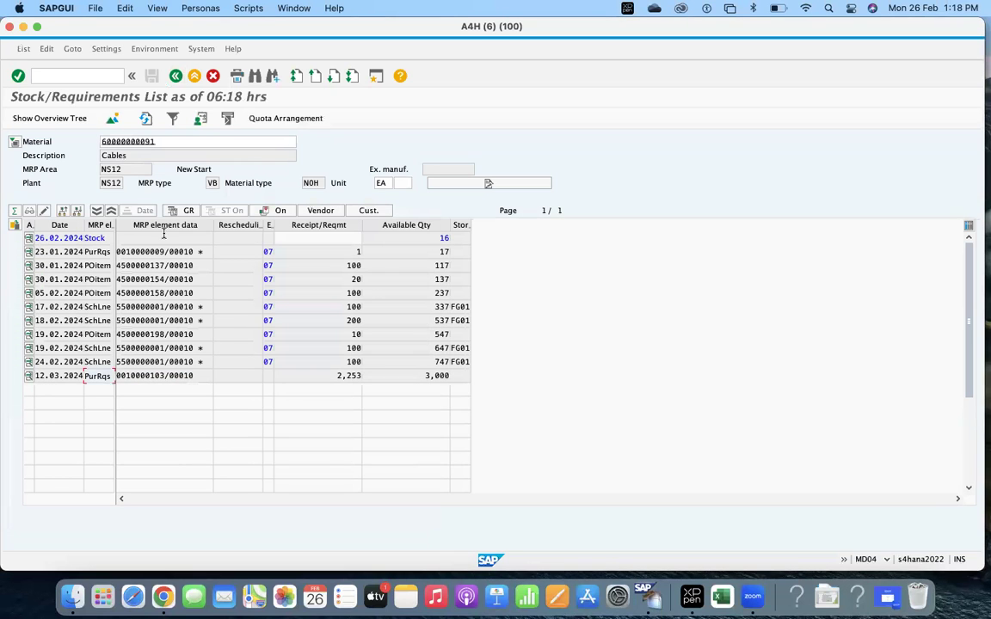
double_click(146, 377)
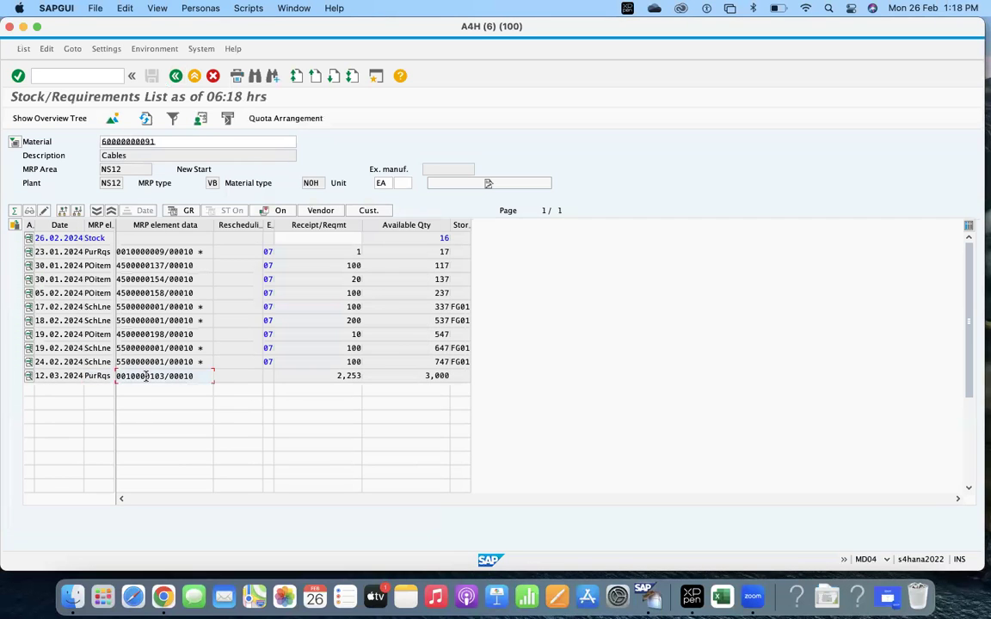
left_click(402, 351)
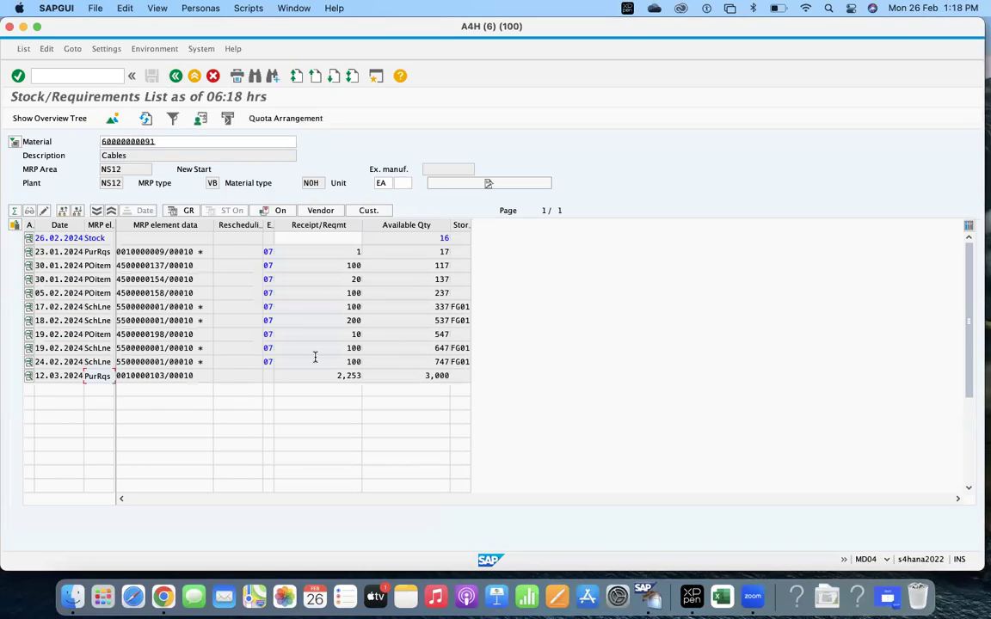
double_click(140, 382)
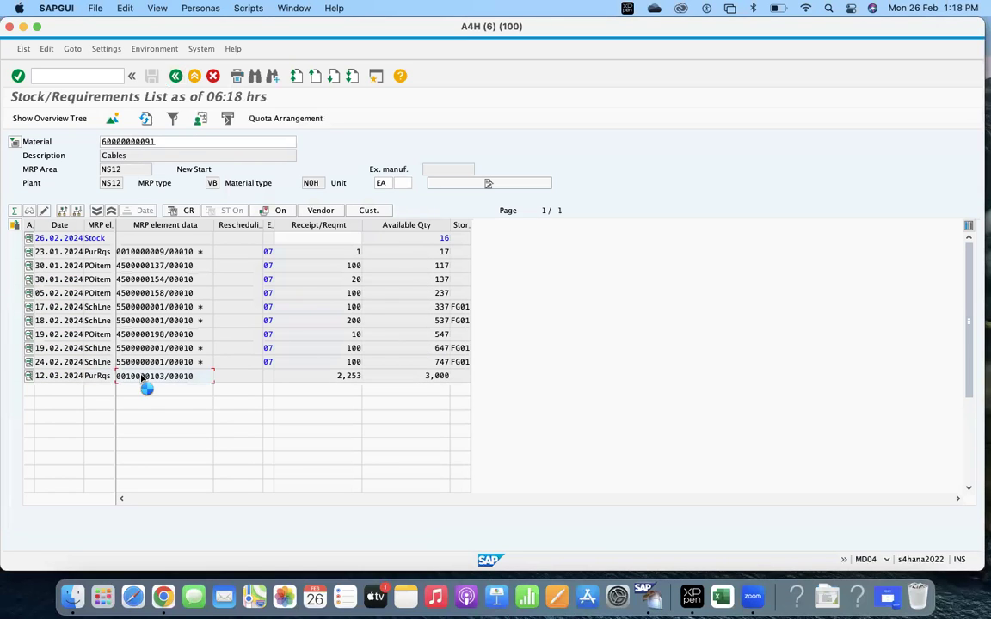
left_click(262, 350)
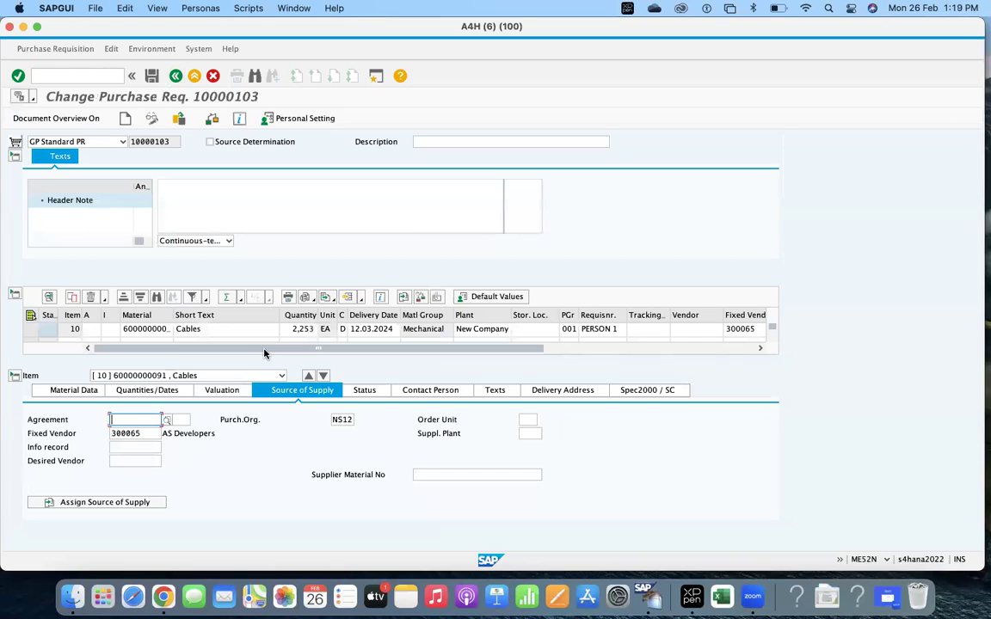
- Switch to the material master change session and check the reorder point of 3,000
right_click(652, 605)
left_click(632, 402)
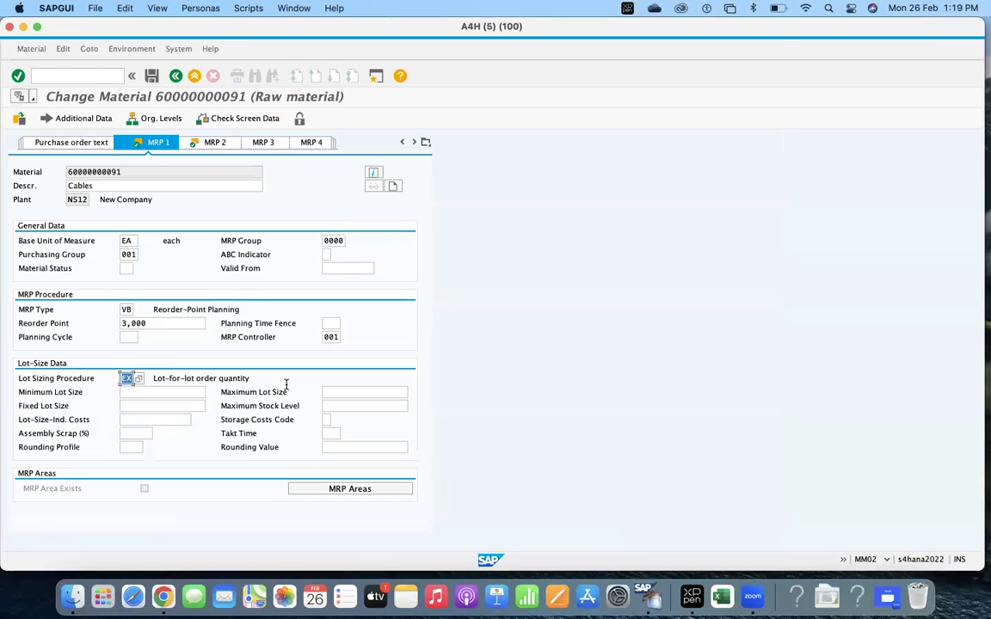
left_click(149, 323)
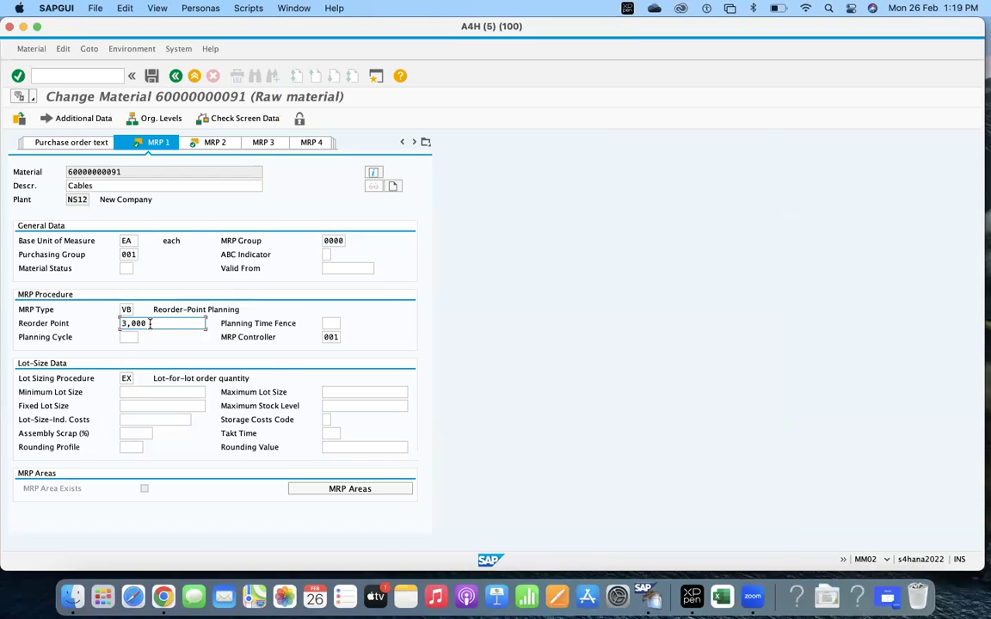
- In ME52N, delete item 10 of purchase requisition 10000103 and save the change
left_click(58, 76)
type("/ome52n")
key("Return")
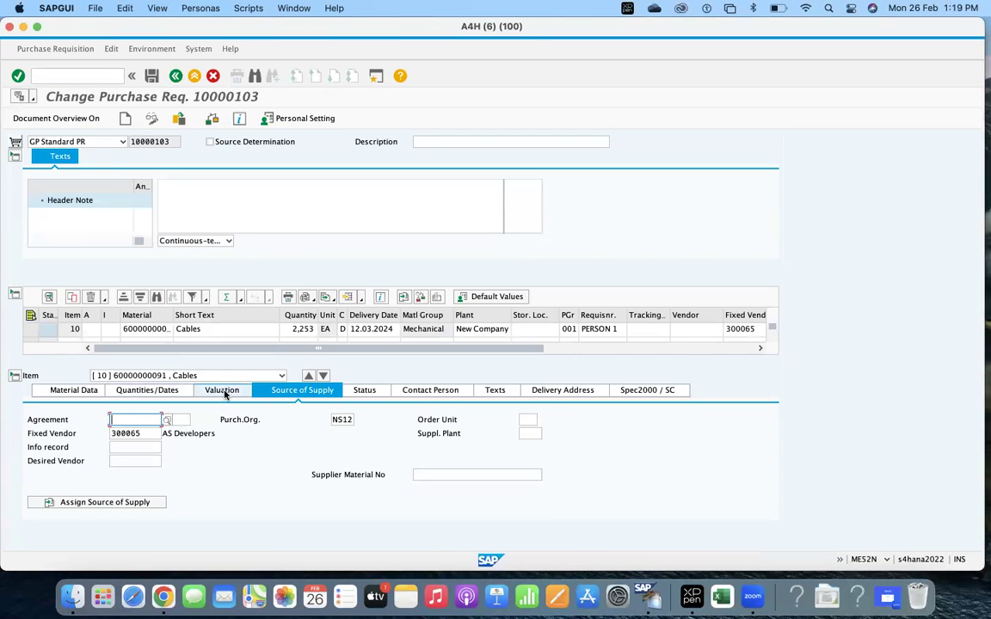
left_click(34, 331)
left_click(89, 297)
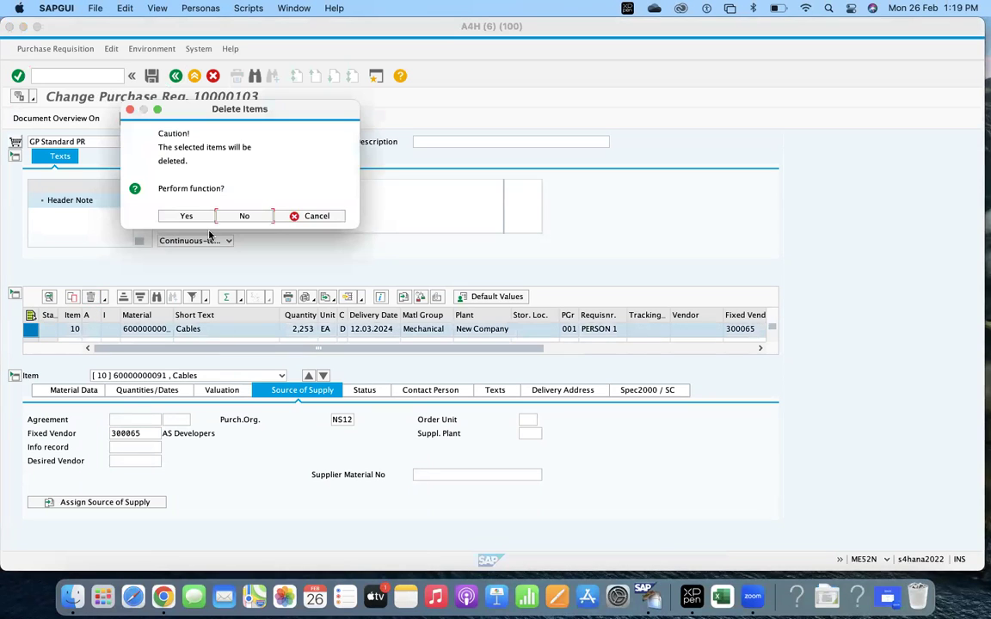
left_click(186, 216)
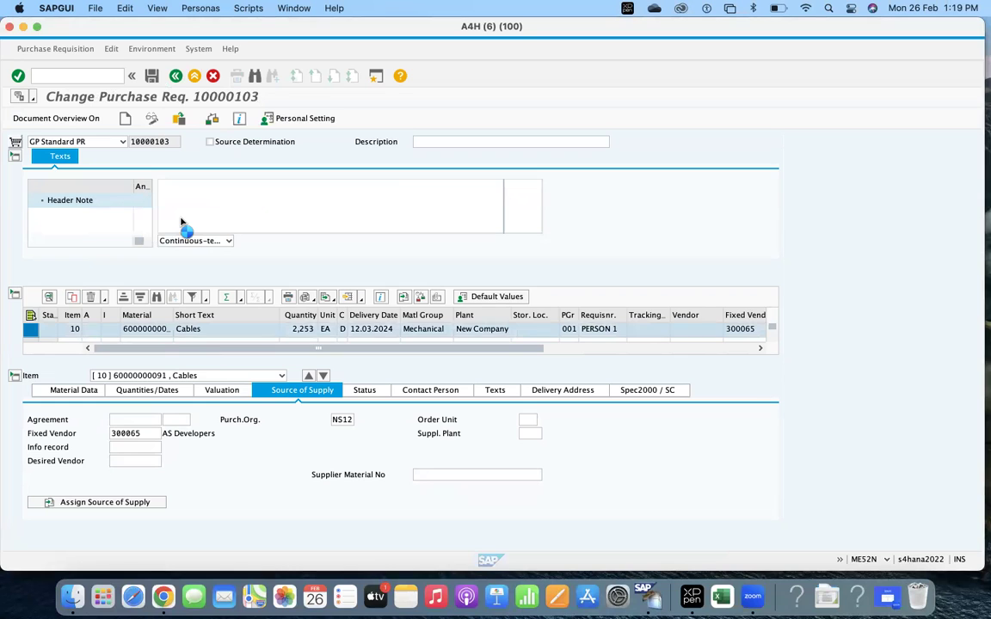
left_click(152, 76)
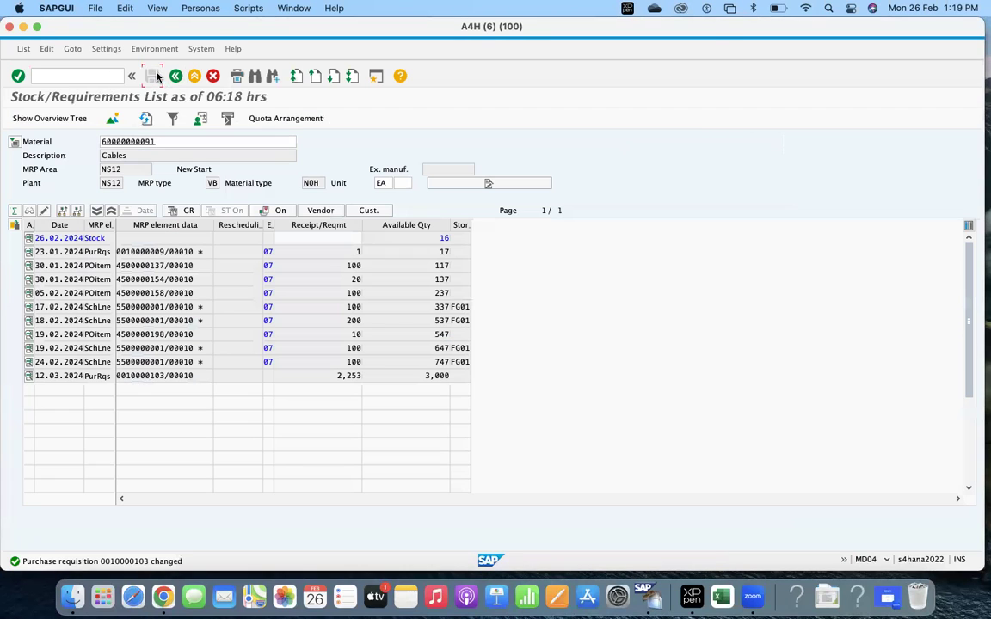
- Refresh MD04 (available quantity 747), then open MEQ1 quota items for Cables showing suppliers at 0.000 allocated
left_click(145, 118)
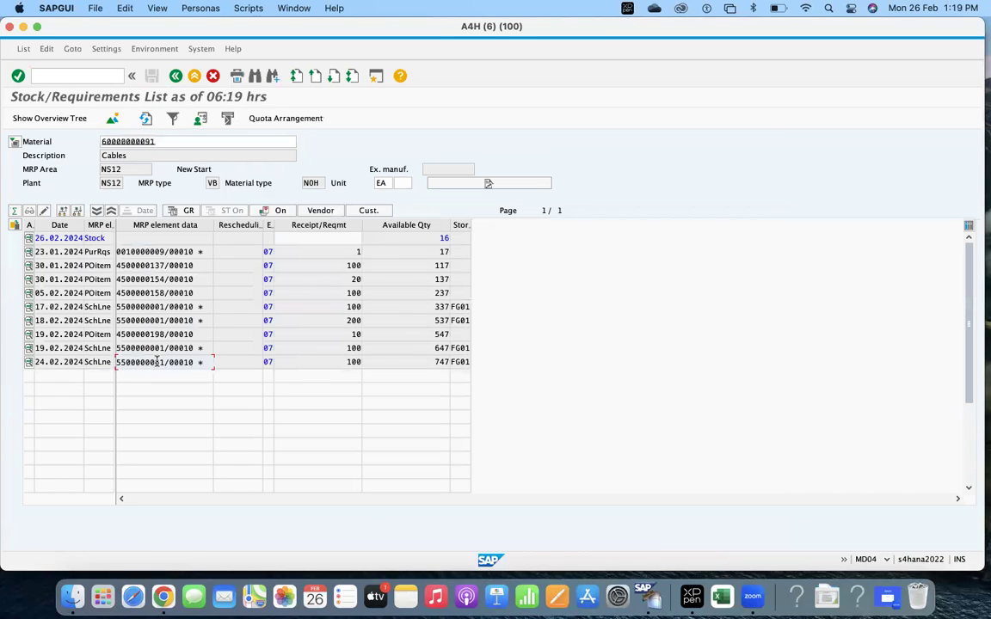
left_click(441, 362)
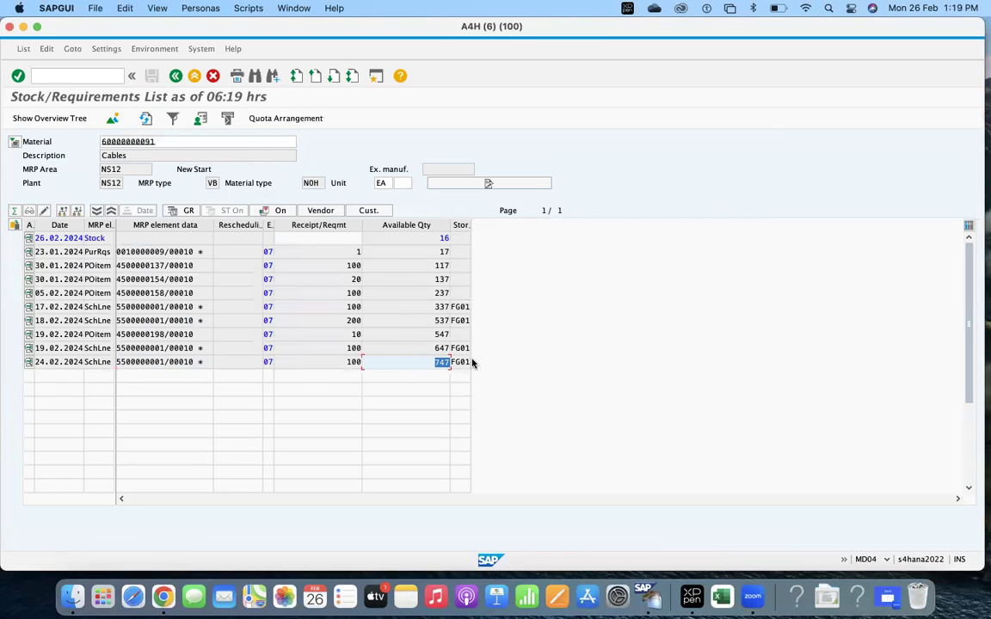
left_click(63, 76)
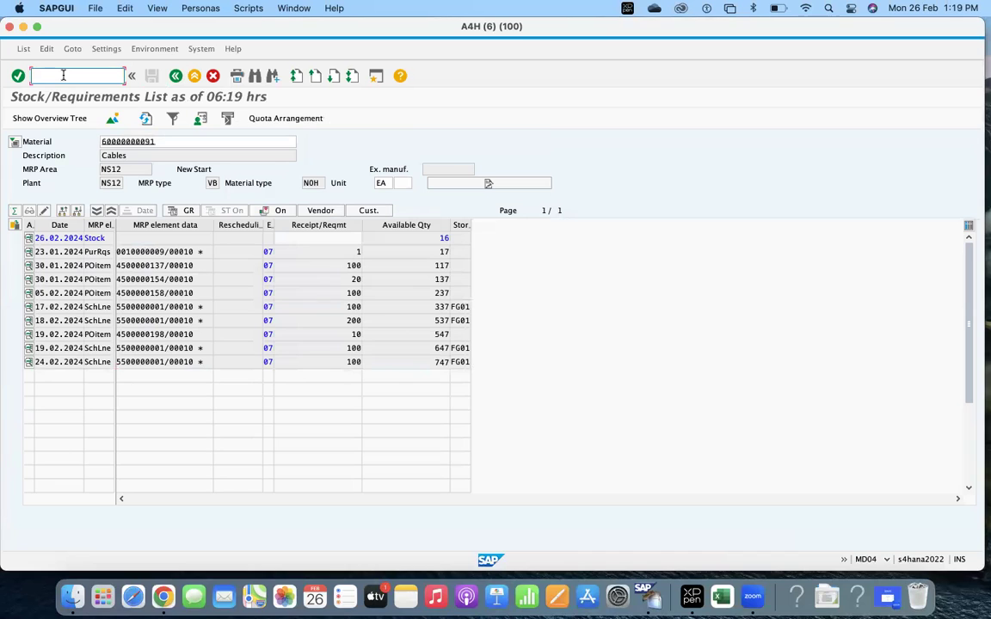
type("/")
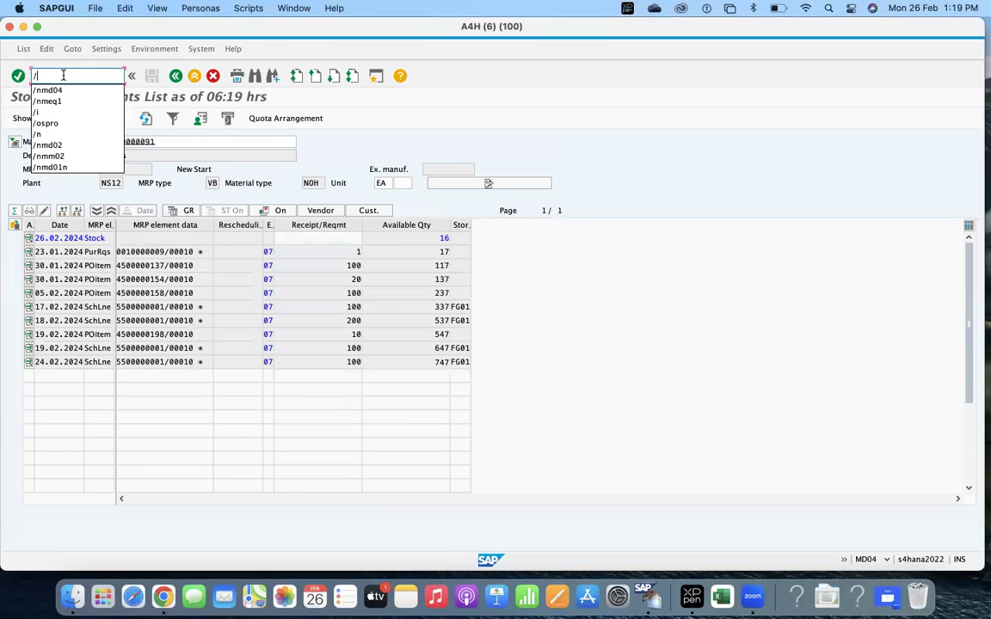
type("nmeq")
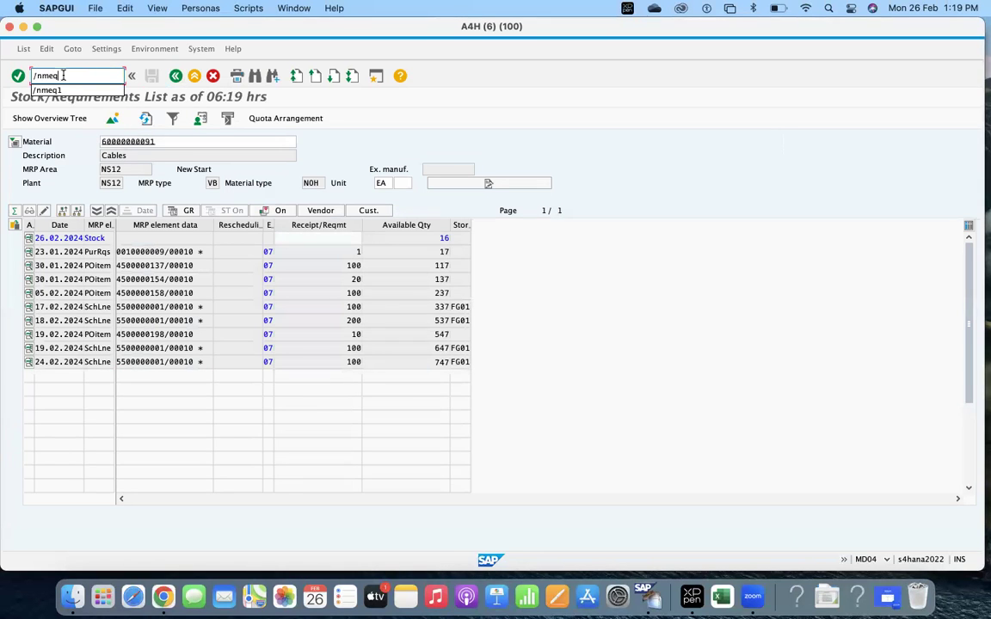
type("1")
key("Return")
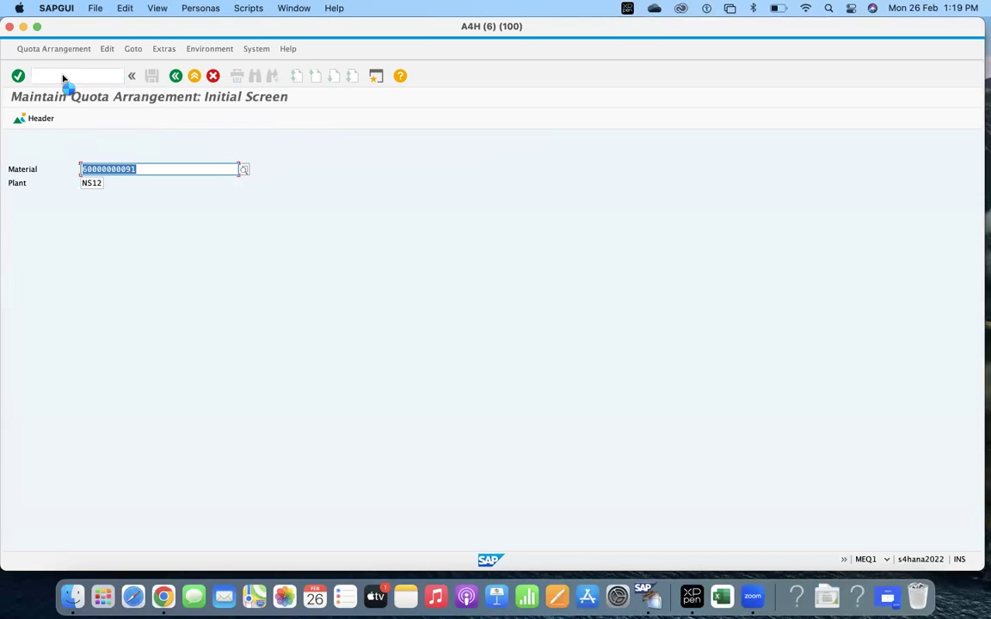
key("Return")
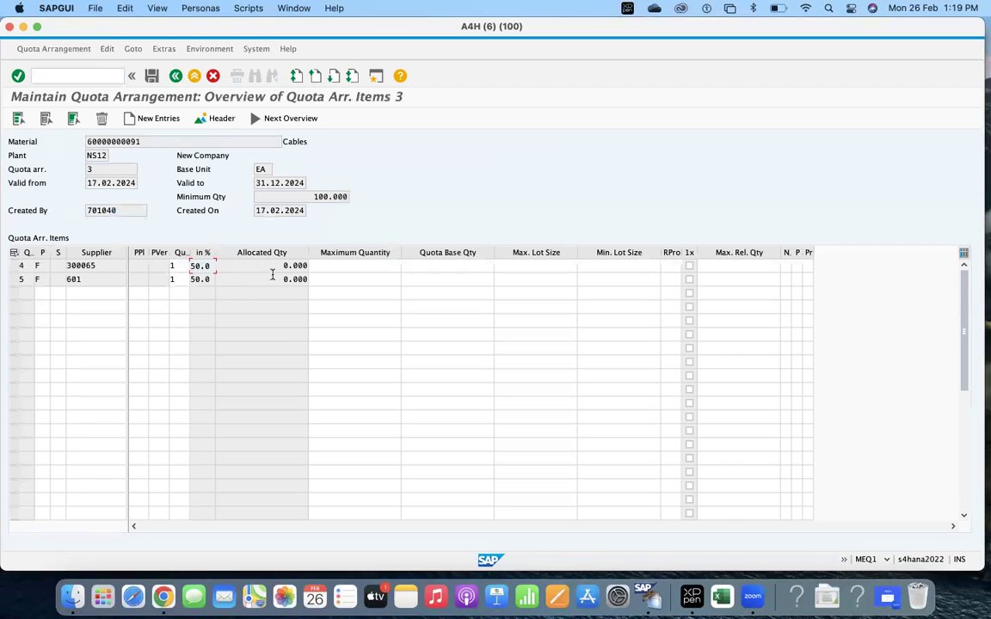
left_click(275, 265)
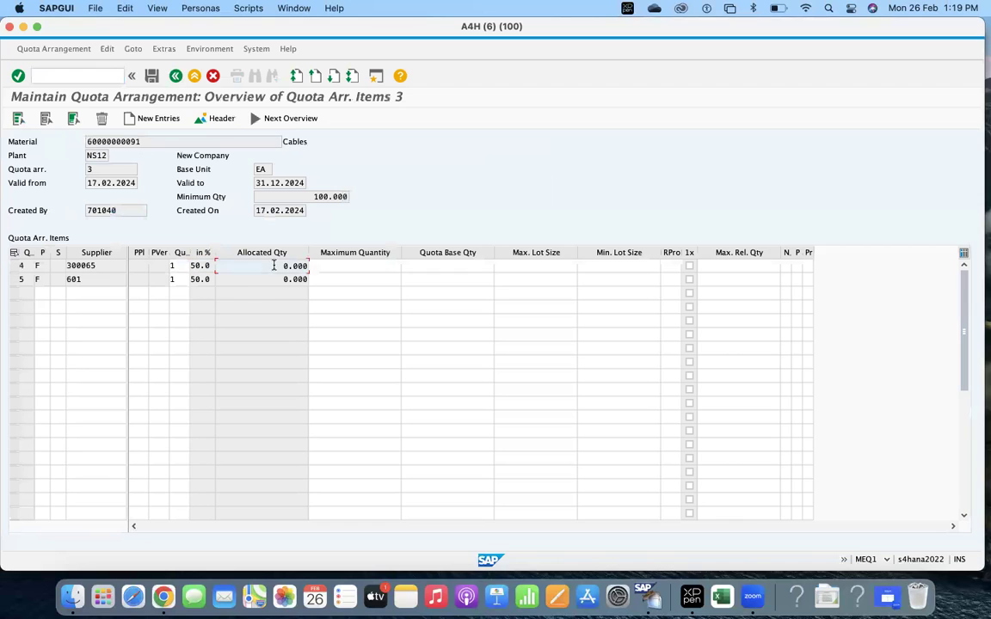
left_click(71, 76)
- Run MD02 with Create Purchase Req. 1 and SA Deliv. Sched. Lines 1, then view requisitions 1,126 and 1,127 in MD04
type("/nmd0")
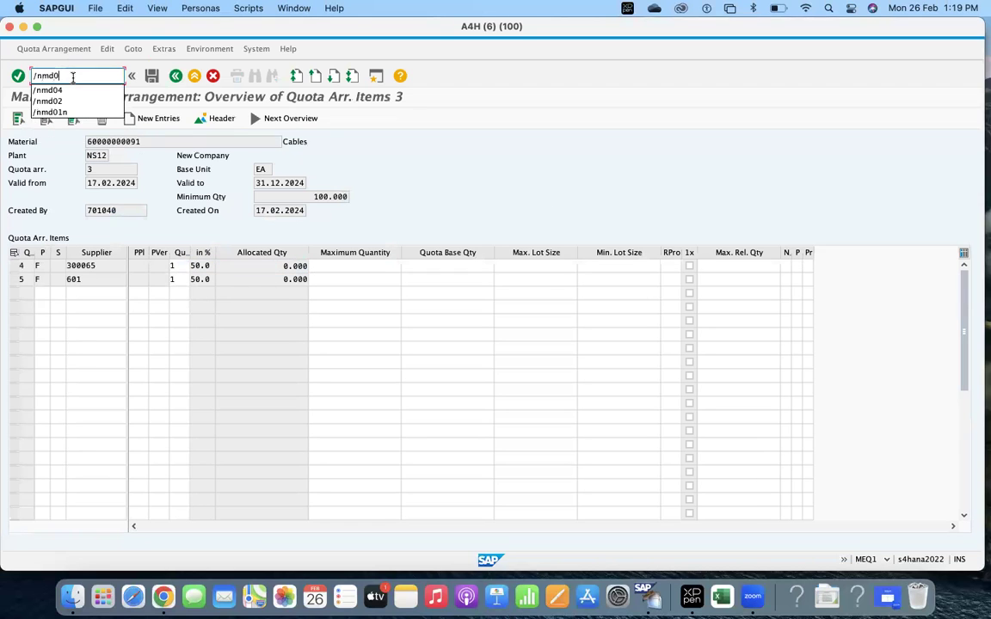
type("2")
key("Return")
key("Tab")
key("Tab")
key("Tab")
key("Tab")
key("Tab")
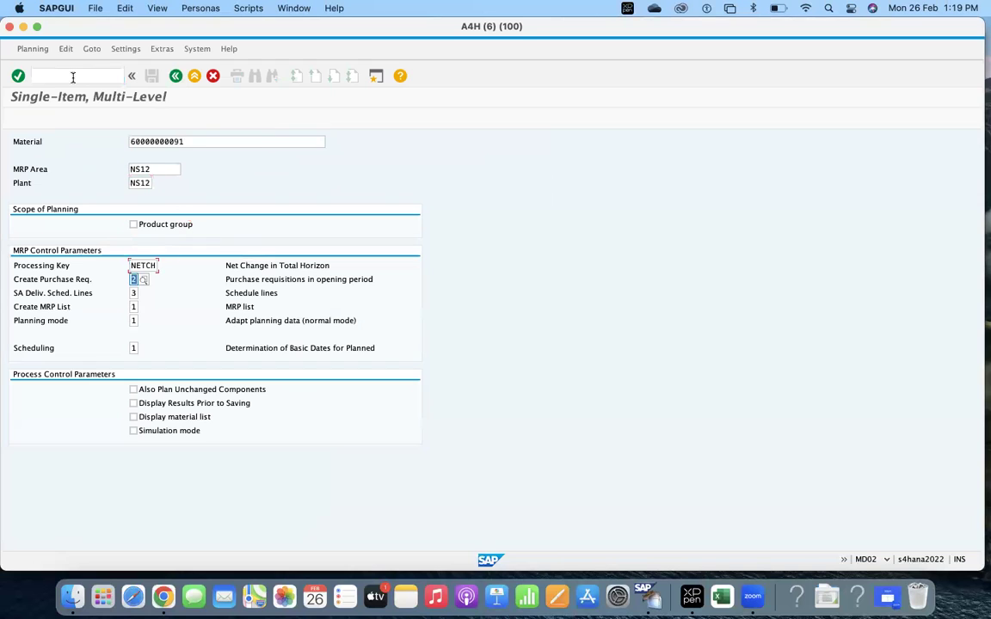
type("1")
key("Tab")
type("1")
key("Tab")
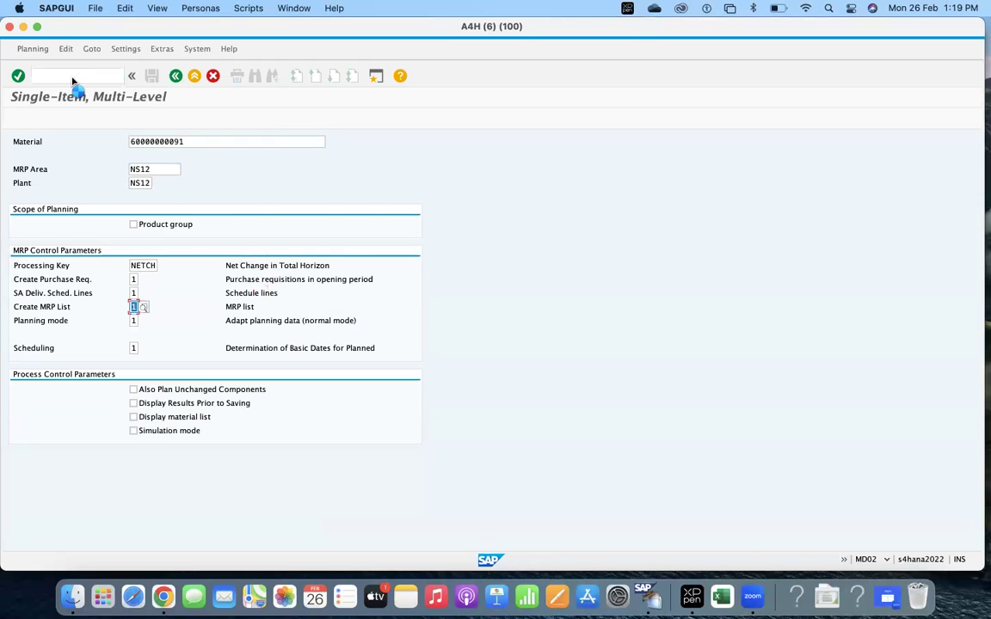
key("Return")
key("Return")
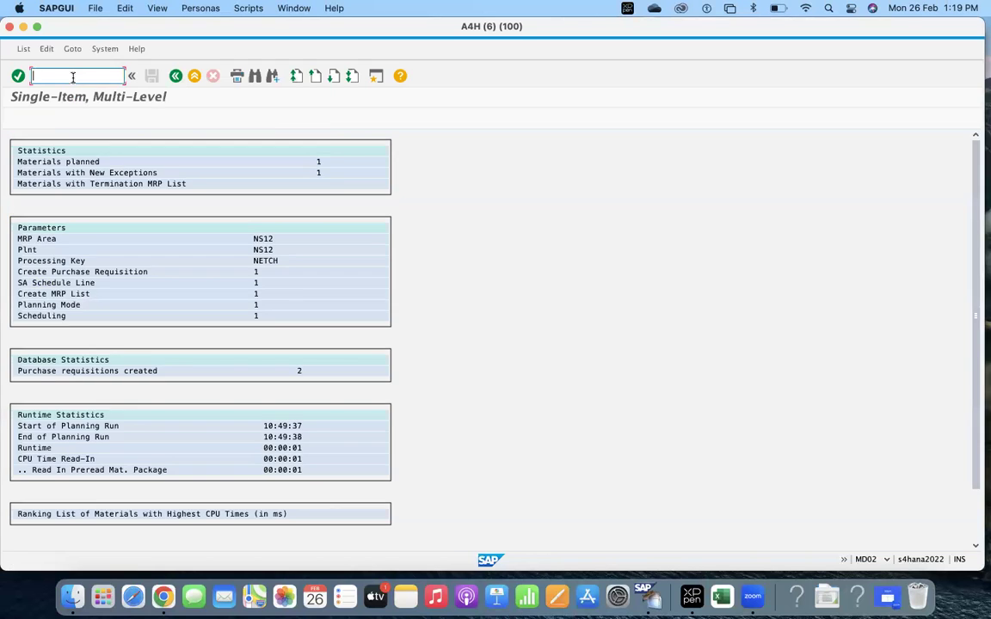
type("/nmd04")
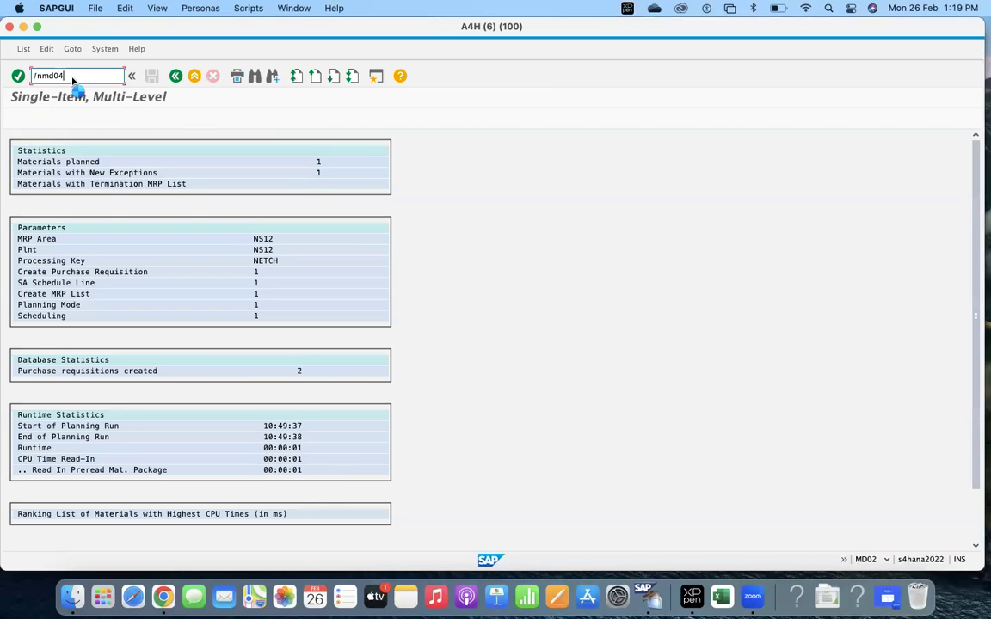
key("Return")
key("Return")
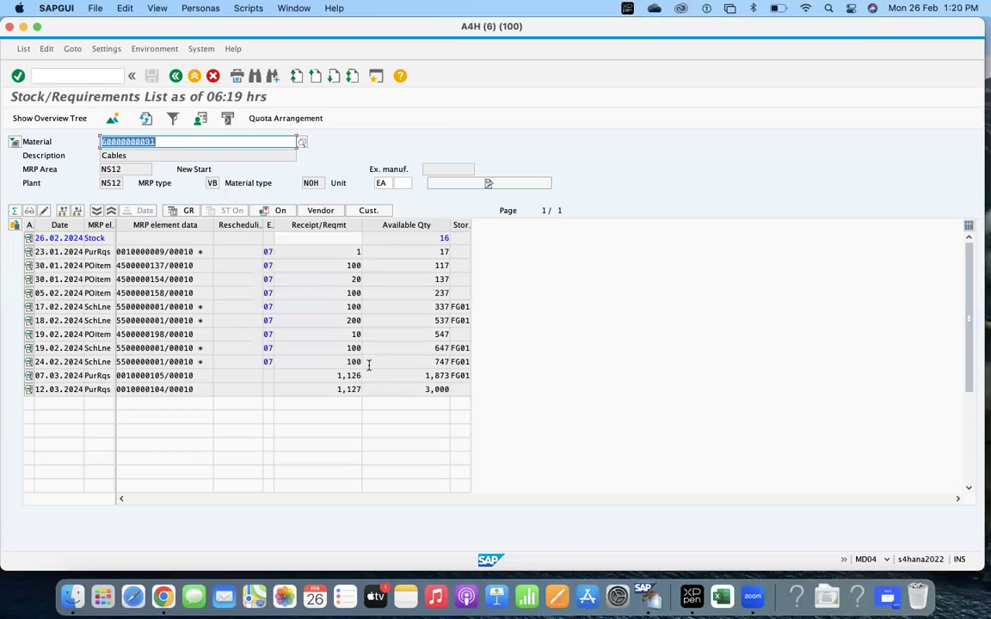
double_click(148, 376)
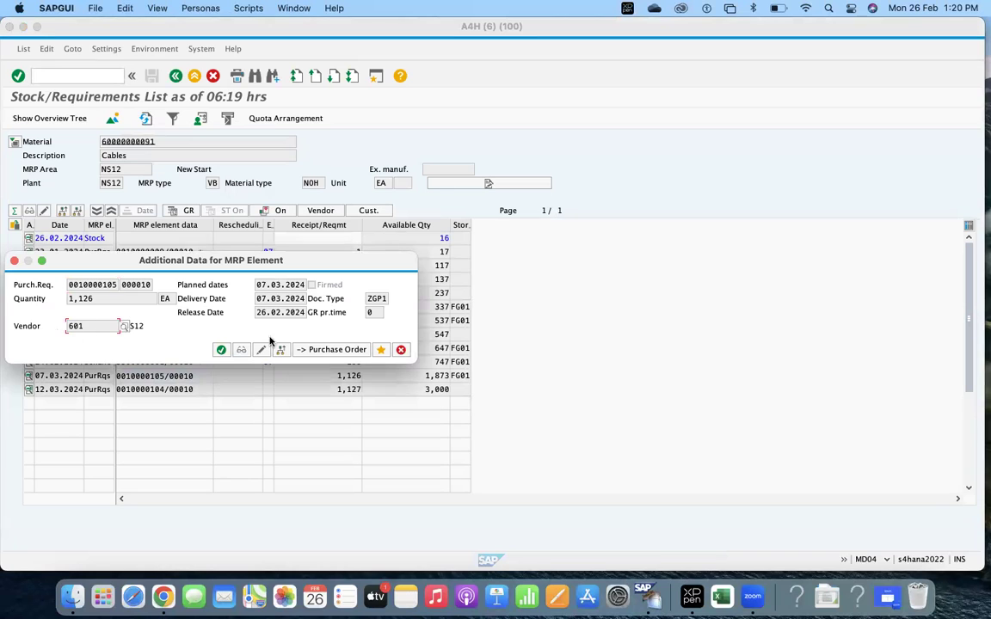
left_click(401, 349)
double_click(155, 390)
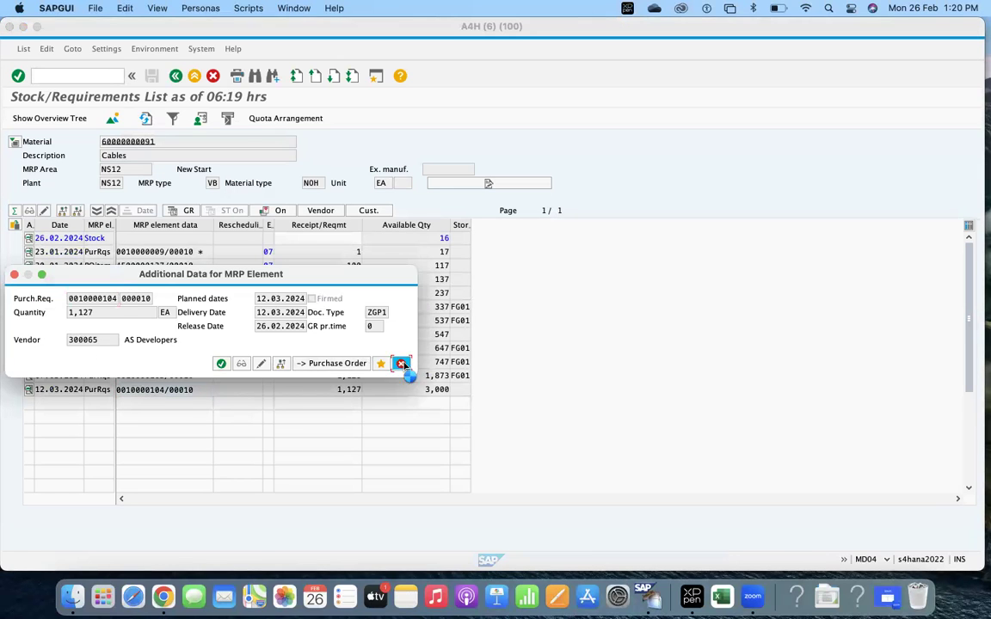
left_click(402, 364)
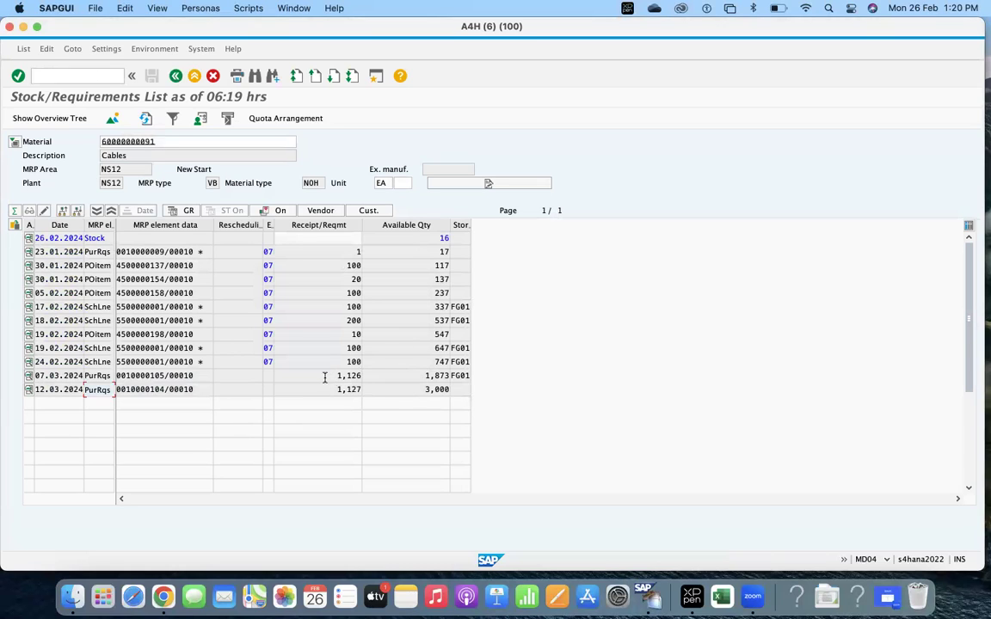
double_click(142, 377)
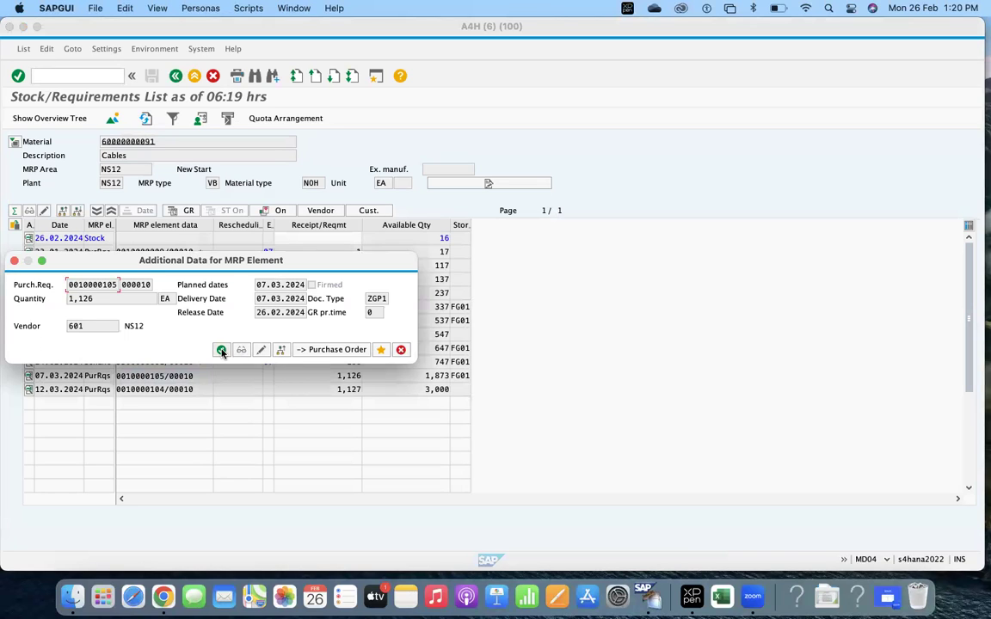
left_click(221, 350)
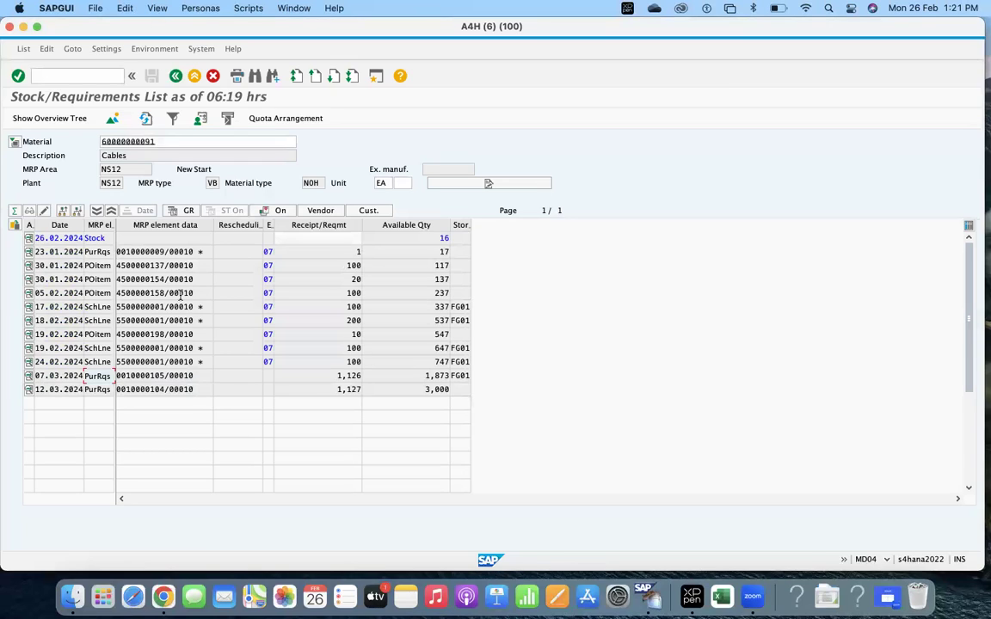
left_click(376, 76)
type("meq1")
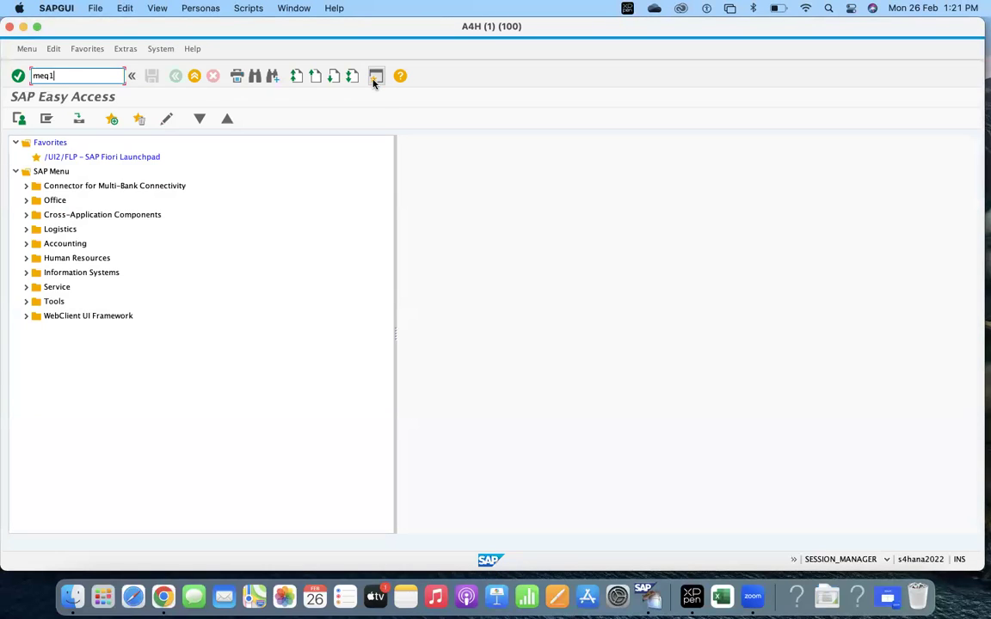
key("Return")
key("Return")
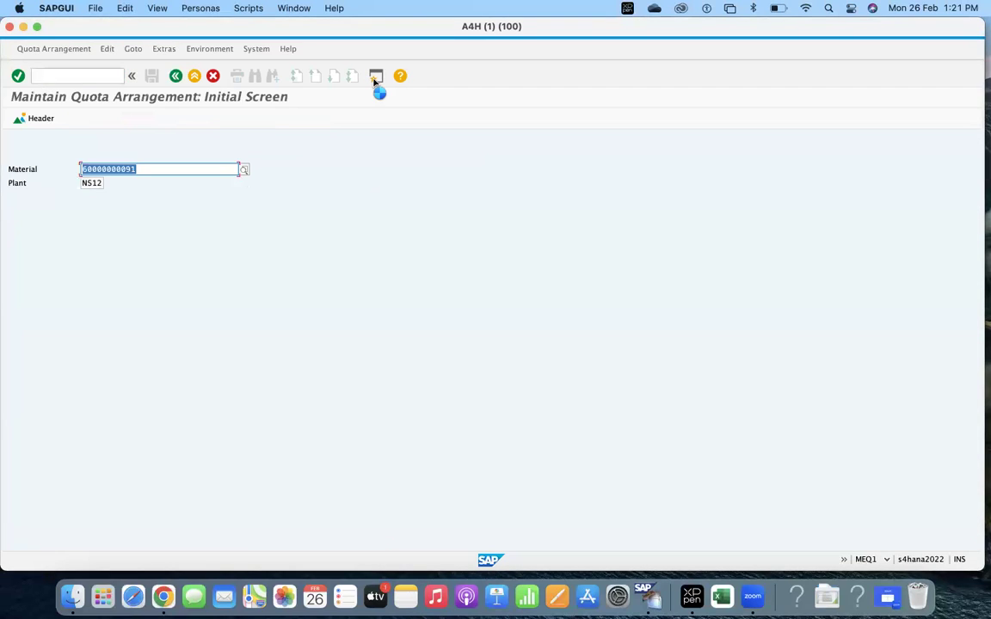
double_click(48, 213)
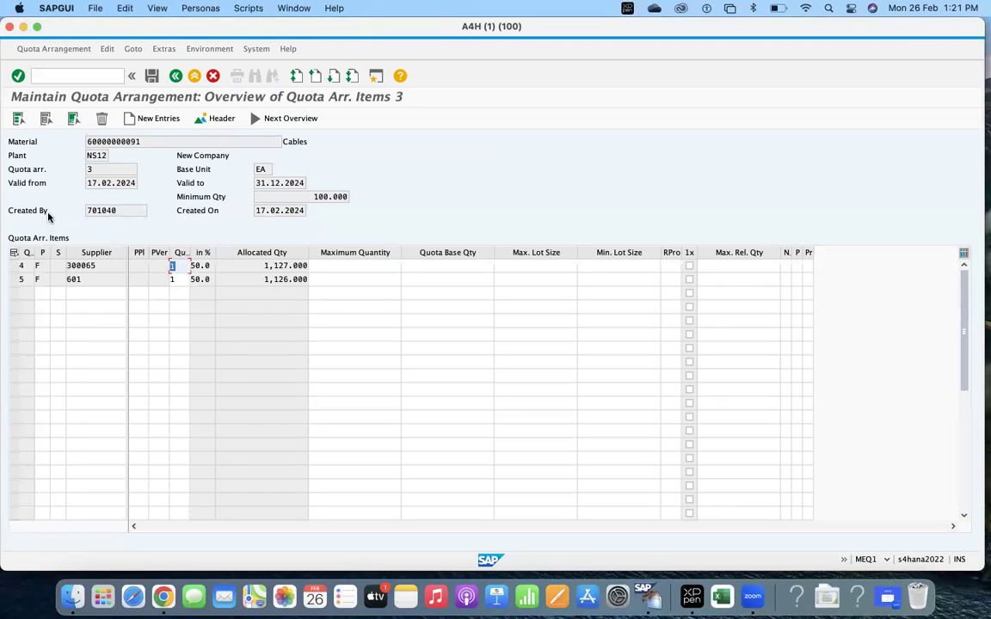
- Compare allocated quantities at 50% each: 1,127.000 for supplier 300065 and 1,126.000 for supplier 601
left_click(200, 265)
double_click(250, 267)
double_click(259, 278)
double_click(320, 266)
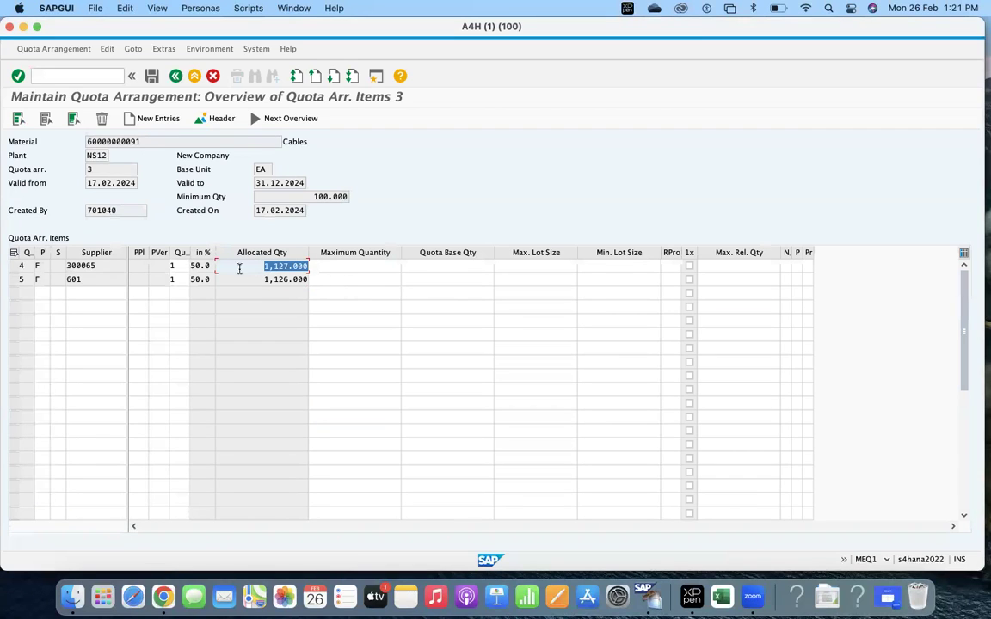
double_click(318, 283)
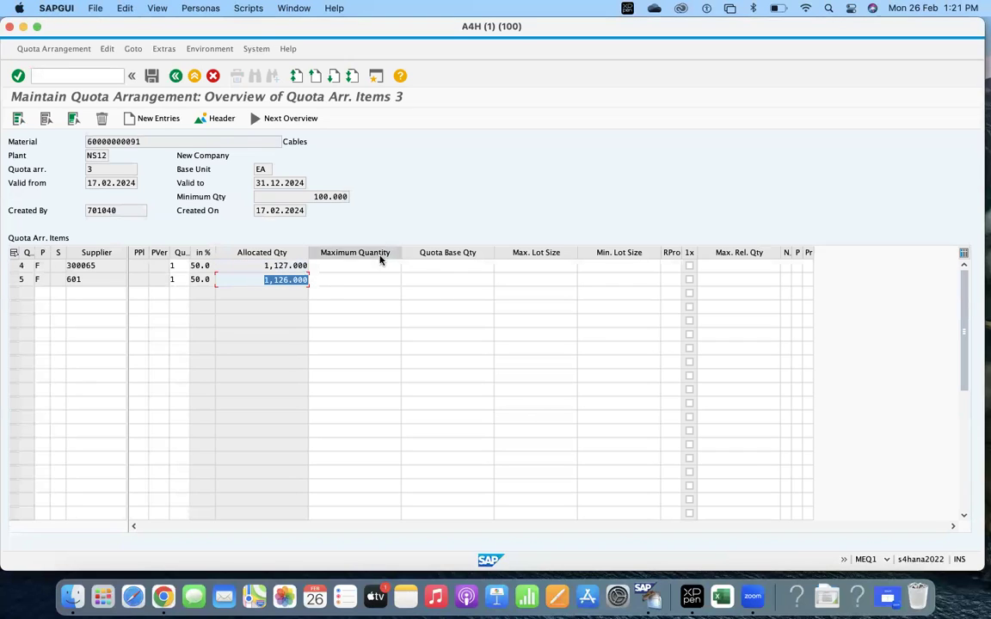
left_click(256, 290)
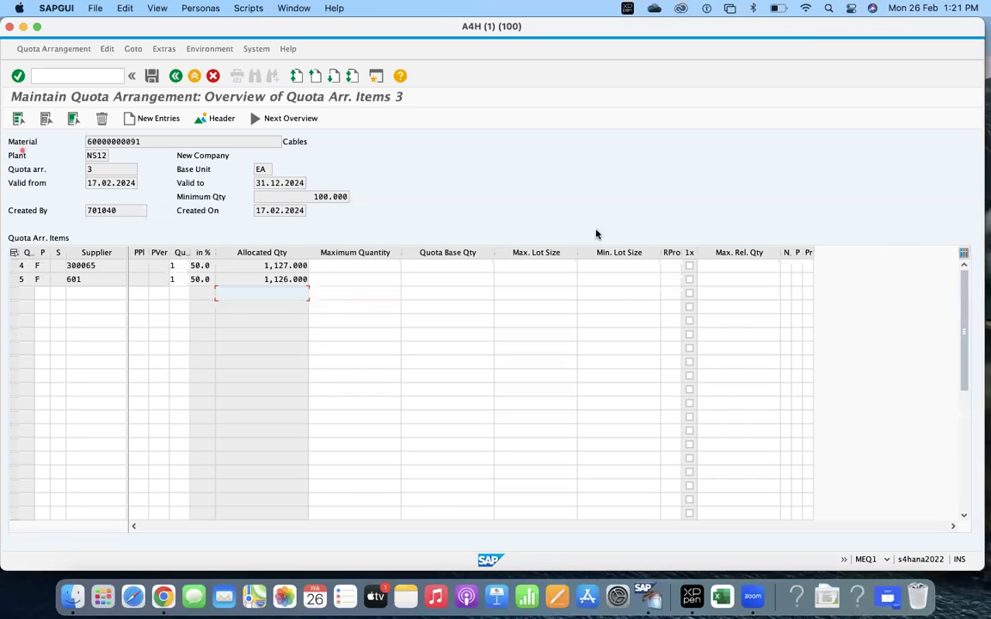
double_click(259, 267)
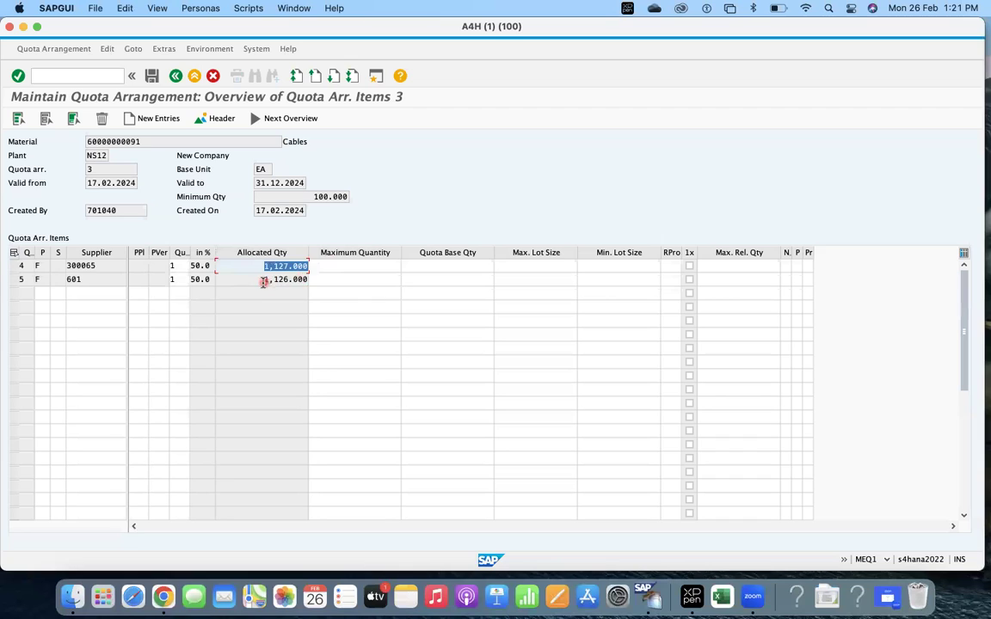